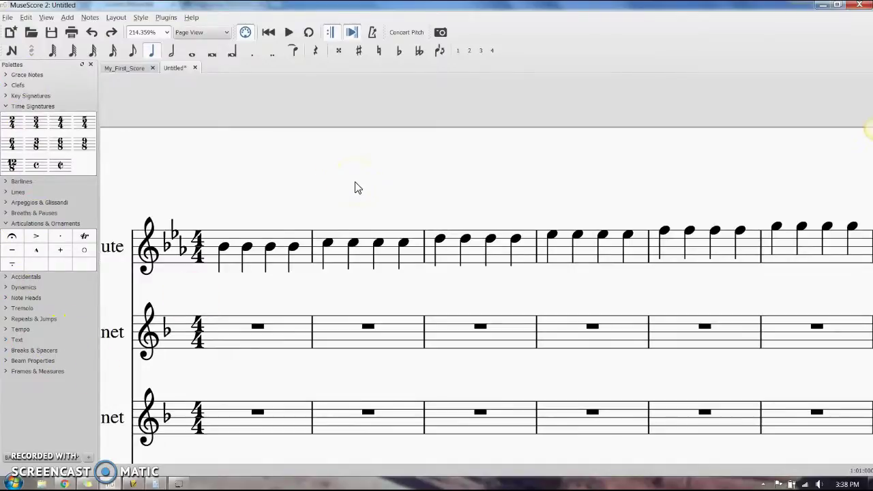
Pan the score so the Flute and Clarinet staff names show at the left edge
{"action": "left_click_drag", "start_coordinate": [560, 150], "coordinate": [626, 226]}
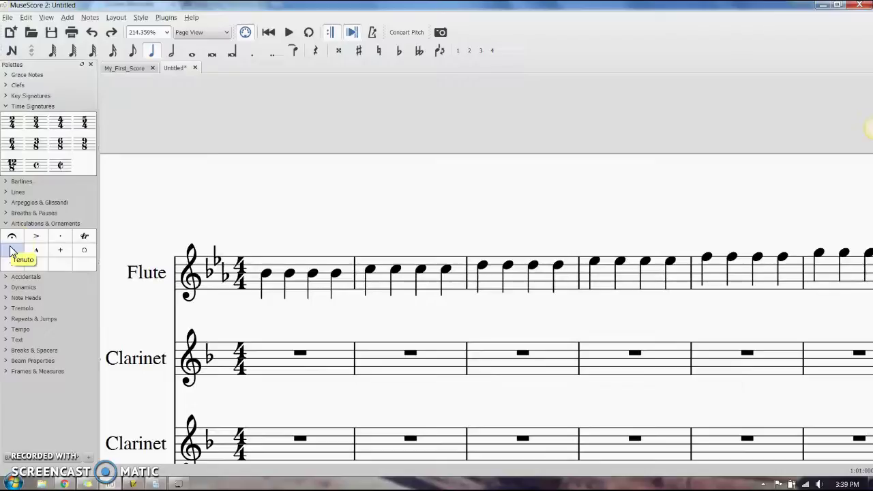
{"action": "left_click", "coordinate": [182, 210]}
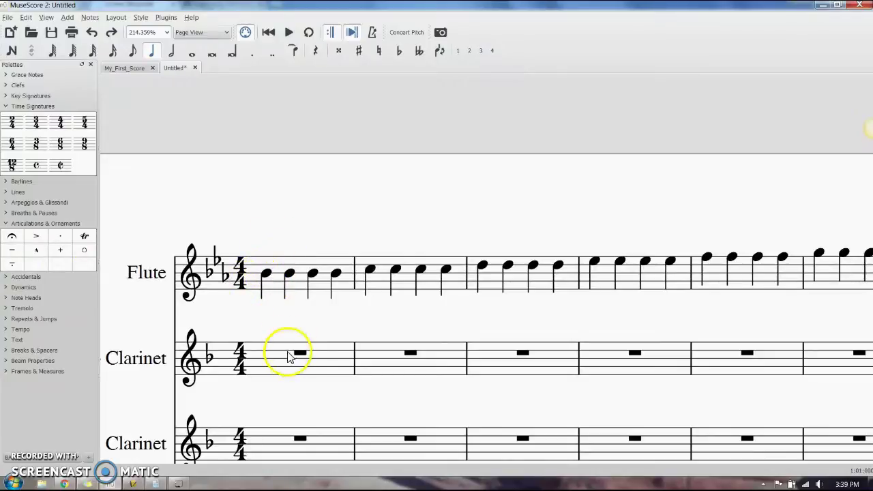
Add staccato dots to the first note of each visible Flute measure, measures 1 through 6
{"action": "left_click", "coordinate": [276, 275]}
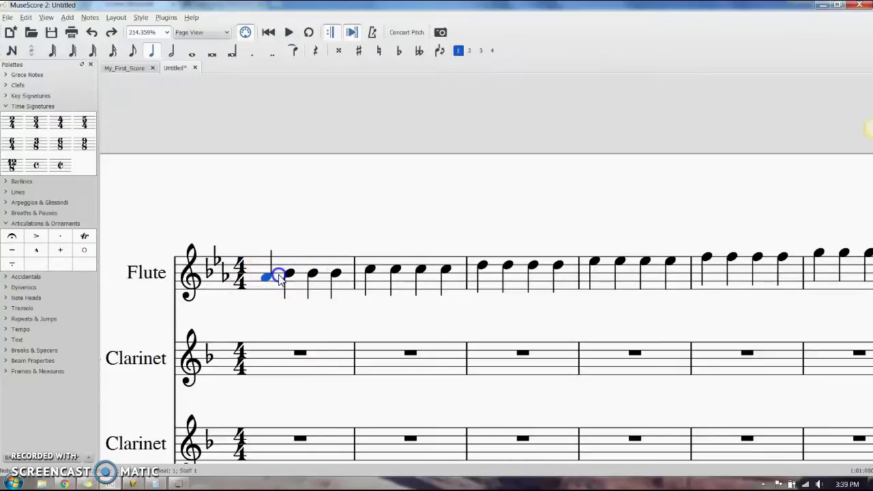
{"action": "key", "text": "Up"}
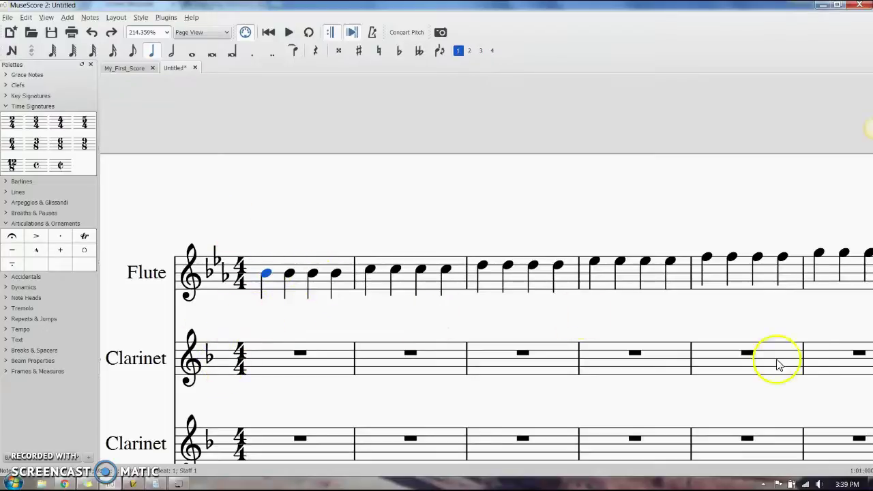
{"action": "left_click", "coordinate": [370, 273], "text": "ctrl"}
{"action": "left_click", "coordinate": [483, 266], "text": "ctrl"}
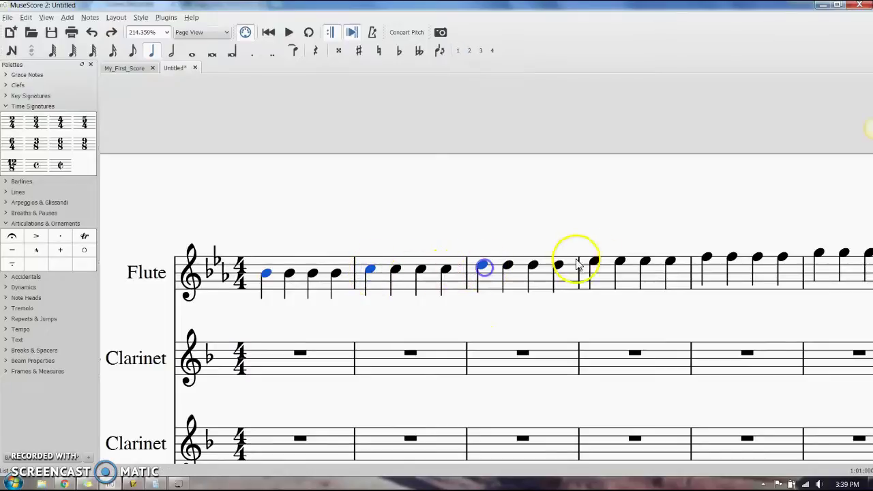
{"action": "left_click", "coordinate": [596, 263], "text": "ctrl"}
{"action": "left_click", "coordinate": [705, 258], "text": "ctrl"}
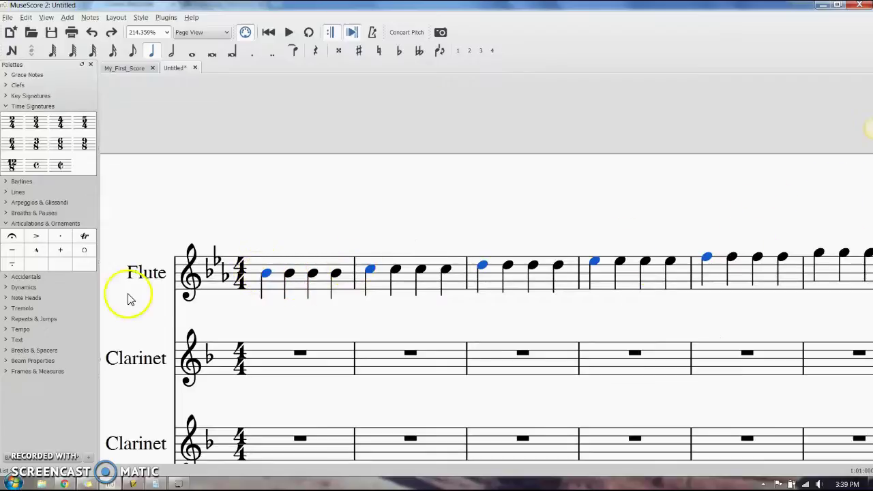
{"action": "left_click", "coordinate": [819, 255], "text": "ctrl"}
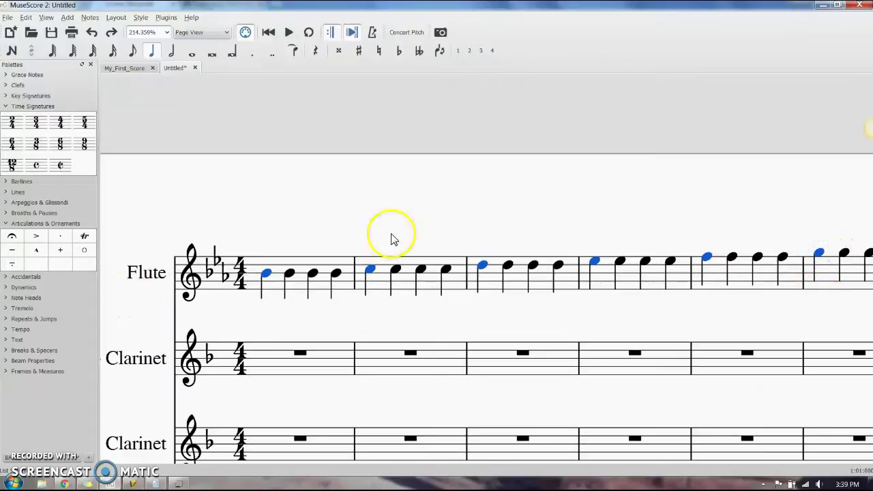
{"action": "left_click", "coordinate": [60, 238]}
{"action": "left_click", "coordinate": [629, 205]}
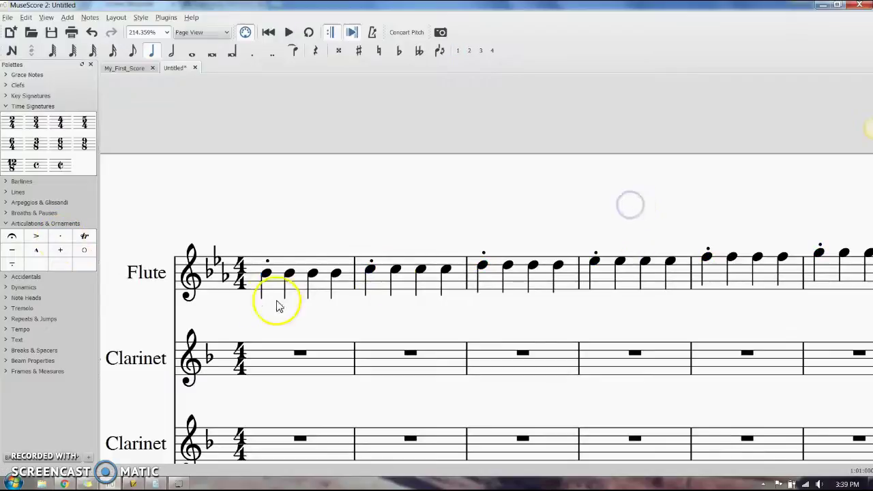
{"action": "left_click", "coordinate": [289, 274]}
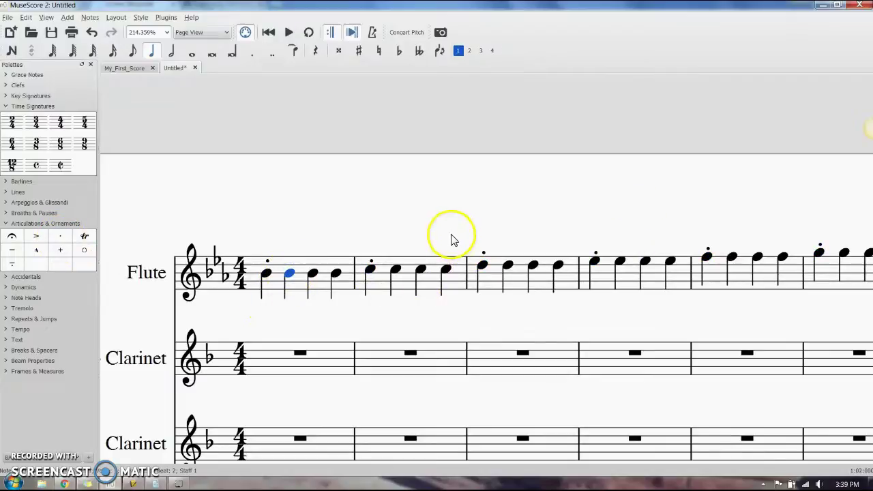
Put accents on the second note of Flute measures 1–6, then deselect
{"action": "left_click", "coordinate": [453, 207]}
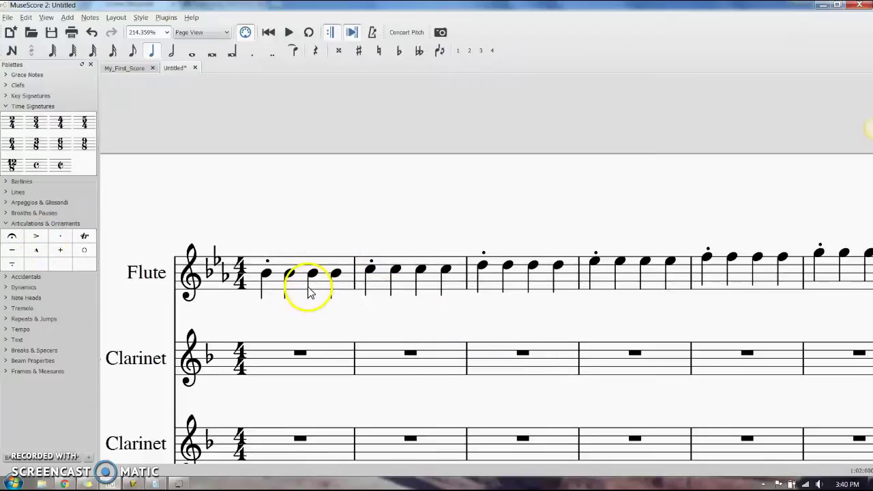
{"action": "left_click", "coordinate": [289, 274]}
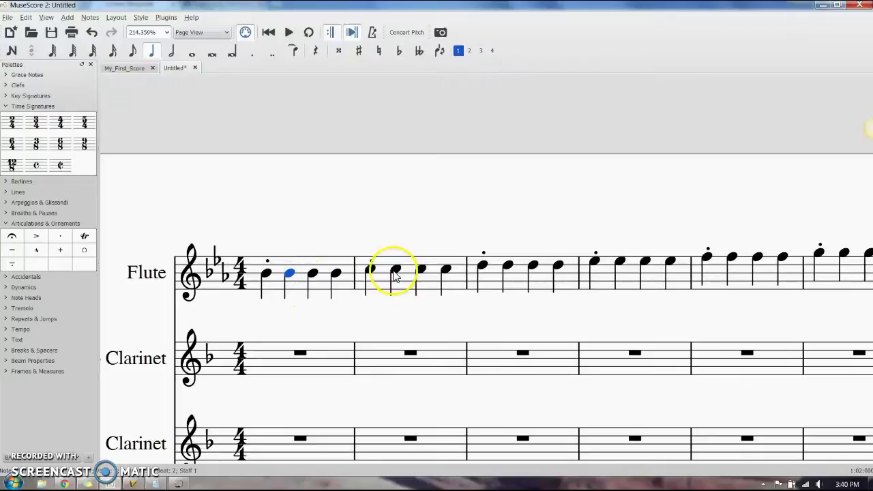
{"action": "left_click", "coordinate": [394, 271], "text": "ctrl"}
{"action": "left_click", "coordinate": [507, 265], "text": "ctrl"}
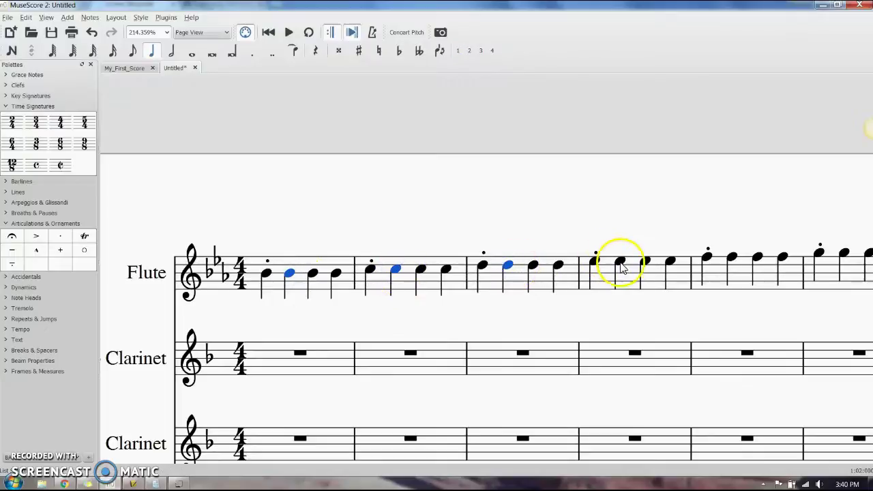
{"action": "left_click", "coordinate": [620, 262], "text": "ctrl"}
{"action": "left_click", "coordinate": [732, 258], "text": "ctrl"}
{"action": "left_click", "coordinate": [844, 254], "text": "ctrl"}
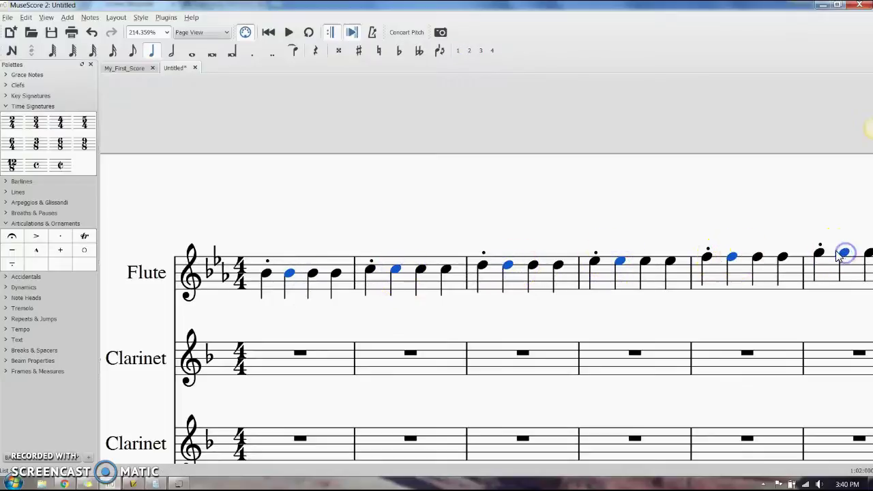
{"action": "left_click", "coordinate": [36, 239]}
{"action": "left_click", "coordinate": [418, 195]}
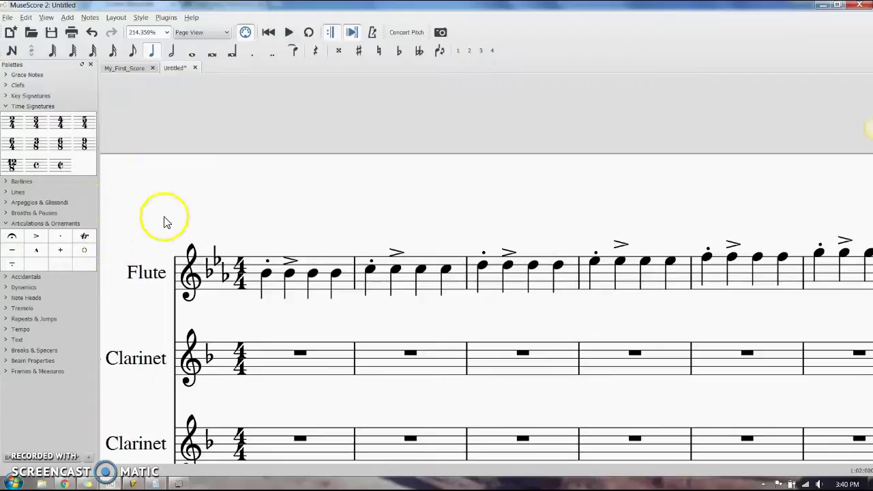
Drop a fermata on measure 1's third Flute note, then try another on the fourth note
{"action": "left_click_drag", "start_coordinate": [48, 226], "coordinate": [316, 279]}
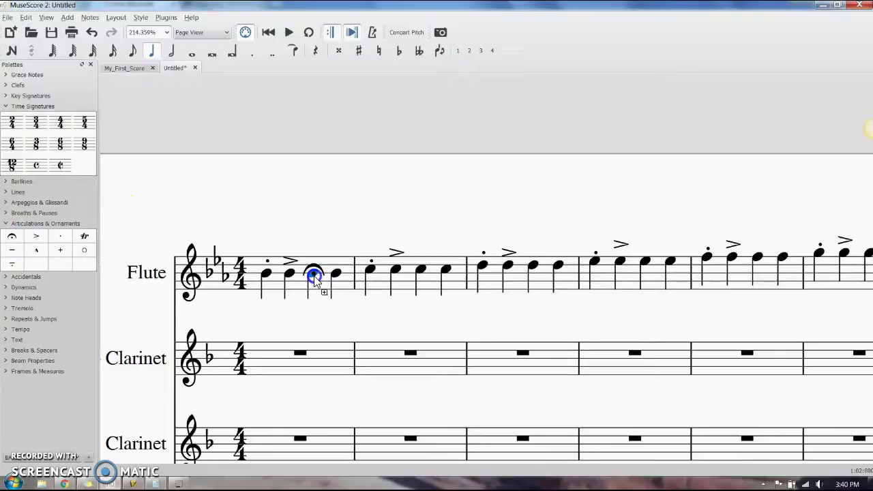
{"action": "left_click_drag", "start_coordinate": [315, 280], "coordinate": [316, 279]}
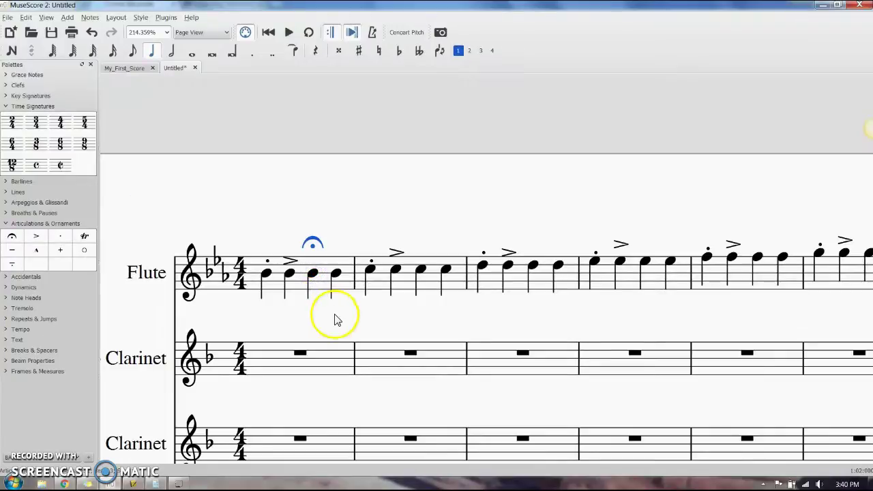
{"action": "left_click_drag", "start_coordinate": [35, 237], "coordinate": [336, 266]}
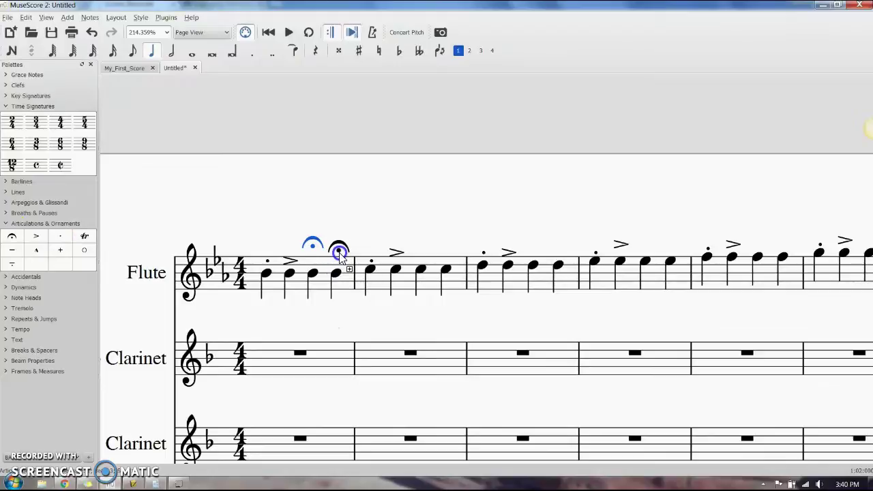
{"action": "left_click_drag", "start_coordinate": [339, 255], "coordinate": [339, 256]}
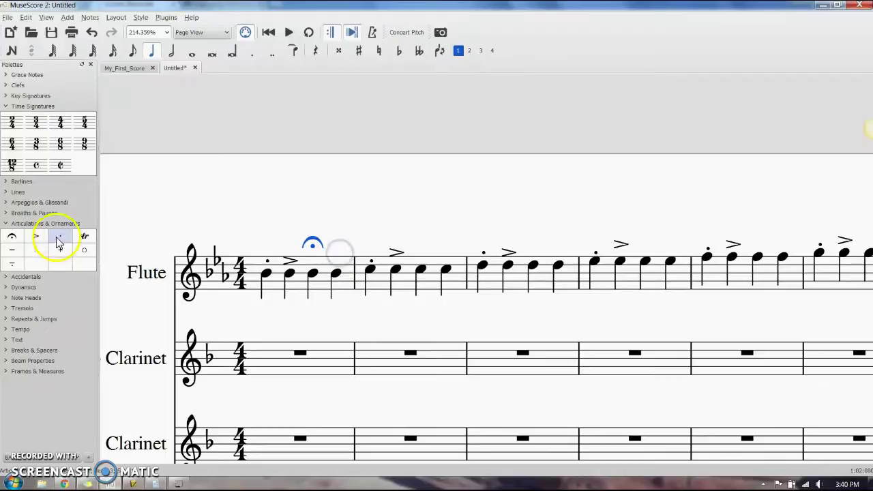
{"action": "left_click_drag", "start_coordinate": [10, 234], "coordinate": [336, 273]}
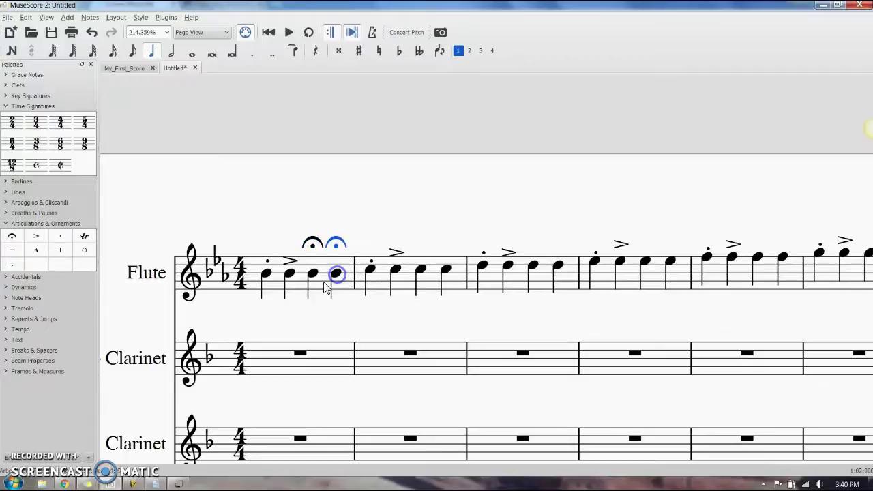
Check the accent and fermata in measure 1, then select its fourth note
{"action": "left_click", "coordinate": [289, 277]}
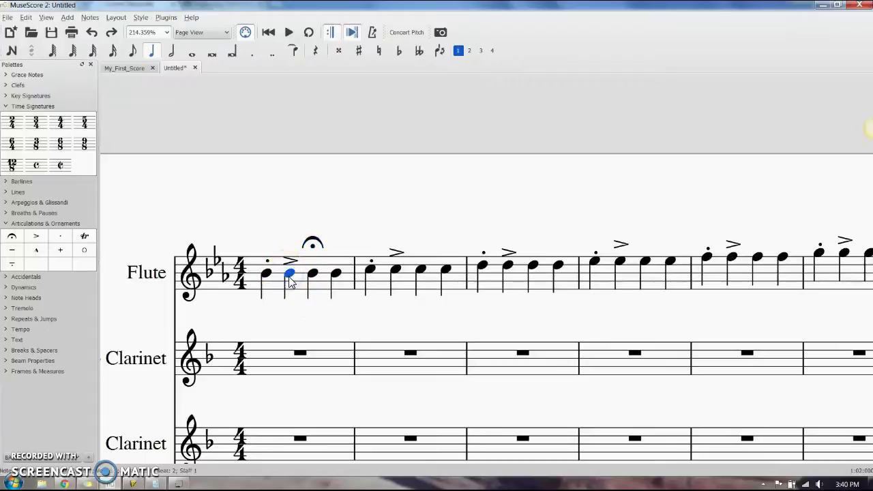
{"action": "left_click", "coordinate": [483, 278]}
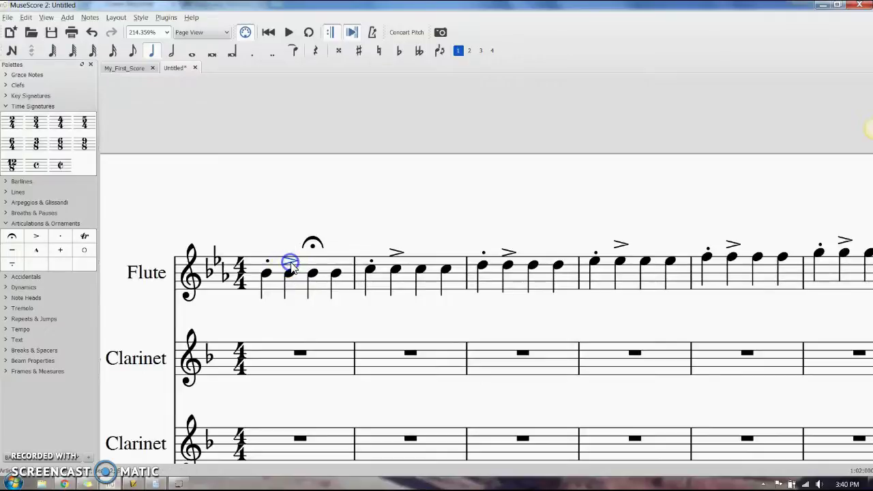
{"action": "left_click", "coordinate": [291, 264]}
{"action": "left_click_drag", "start_coordinate": [291, 313], "coordinate": [291, 311]}
{"action": "left_click", "coordinate": [313, 244]}
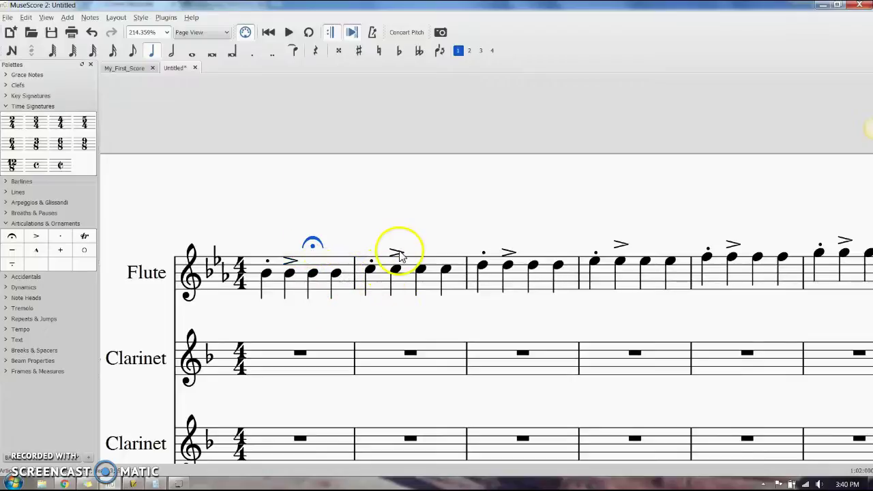
{"action": "left_click_drag", "start_coordinate": [62, 250], "coordinate": [294, 278]}
{"action": "left_click", "coordinate": [336, 274]}
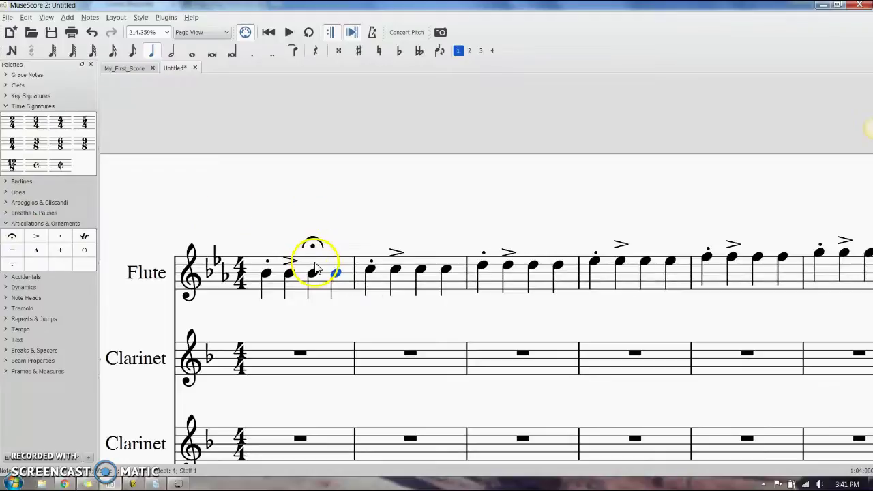
Add an accent to measure 2's first note and a marcato to its third note
{"action": "left_click_drag", "start_coordinate": [59, 239], "coordinate": [322, 294]}
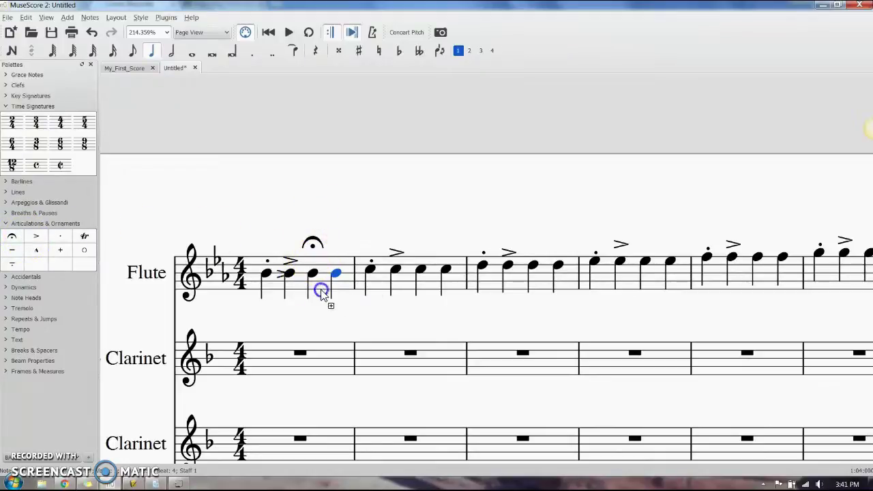
{"action": "left_click_drag", "start_coordinate": [369, 272], "coordinate": [369, 272]}
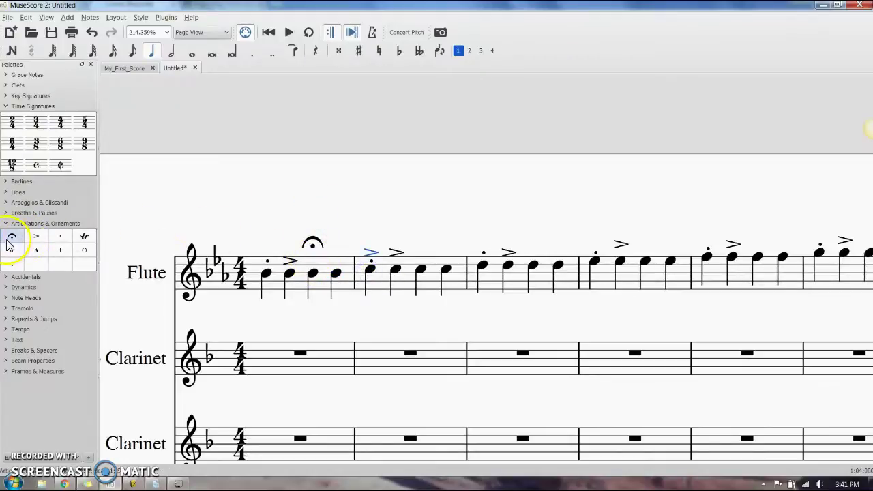
{"action": "left_click", "coordinate": [419, 270]}
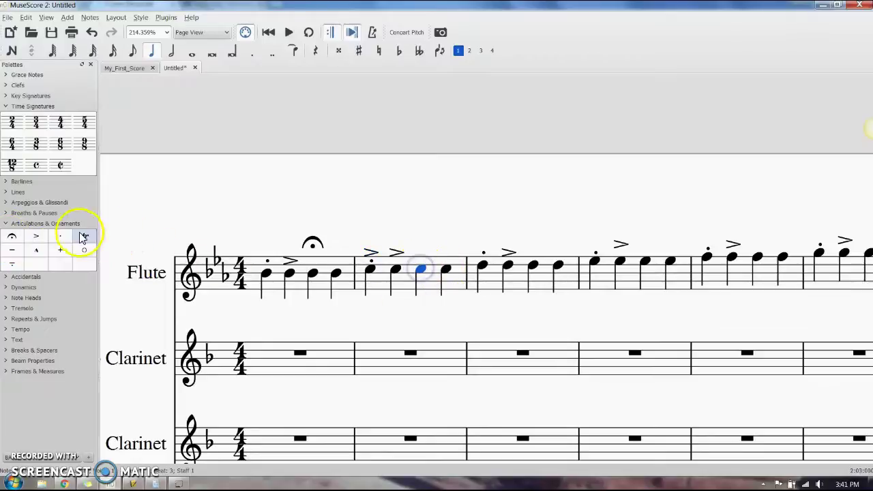
{"action": "left_click", "coordinate": [505, 198]}
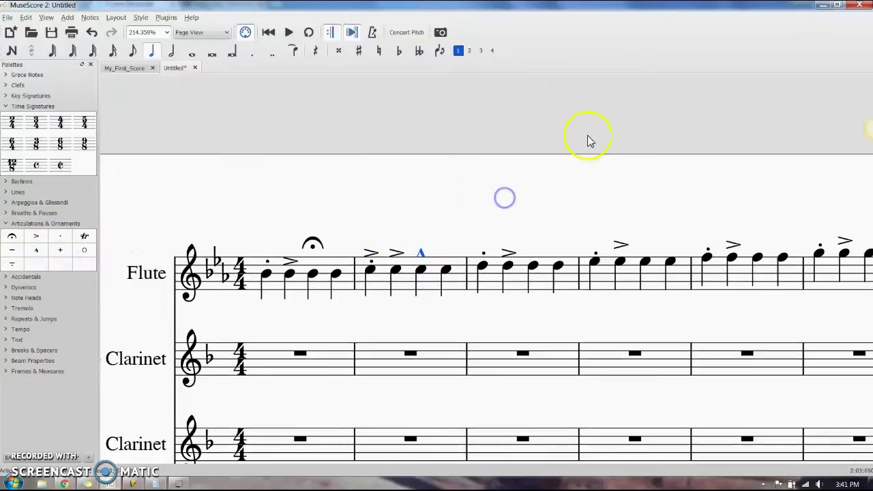
Attach a slur at measure 7's second note and stretch it over all eight notes
{"action": "scroll", "coordinate": [478, 307], "scroll_direction": "right", "scroll_amount": 3}
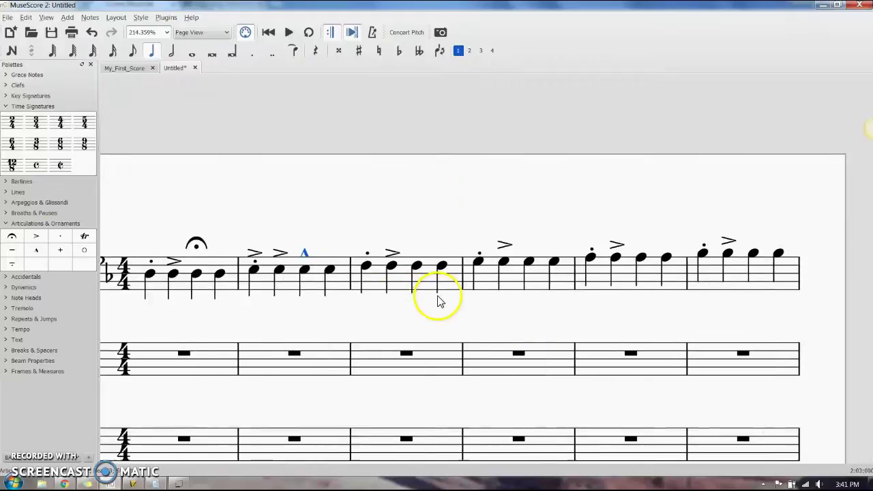
{"action": "scroll", "coordinate": [437, 302], "scroll_direction": "right", "scroll_amount": 10}
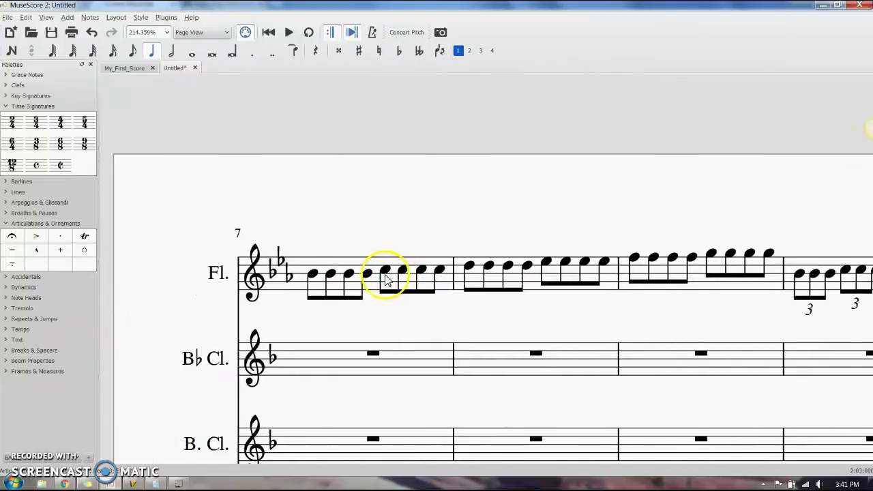
{"action": "left_click", "coordinate": [18, 192]}
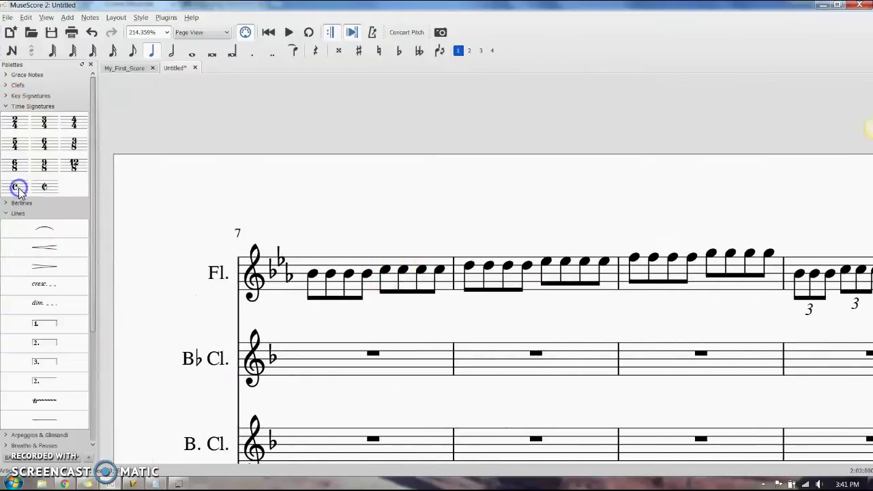
{"action": "left_click_drag", "start_coordinate": [29, 230], "coordinate": [312, 275]}
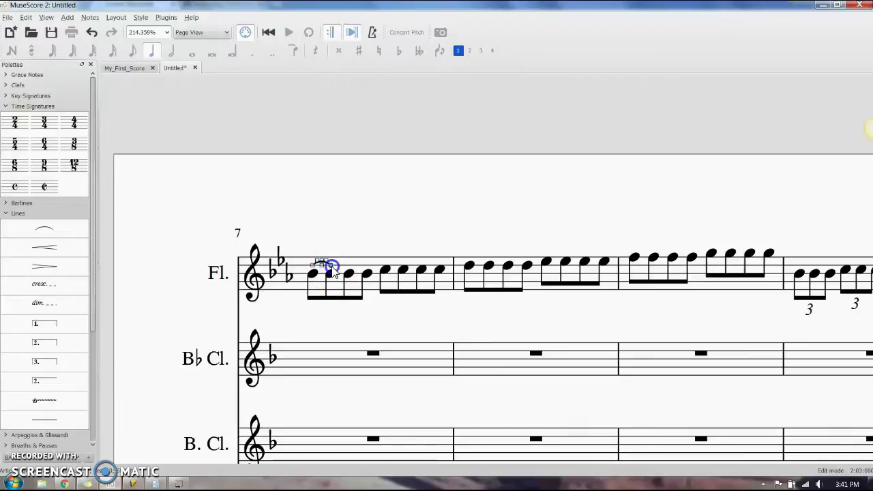
{"action": "left_click_drag", "start_coordinate": [332, 266], "coordinate": [438, 263]}
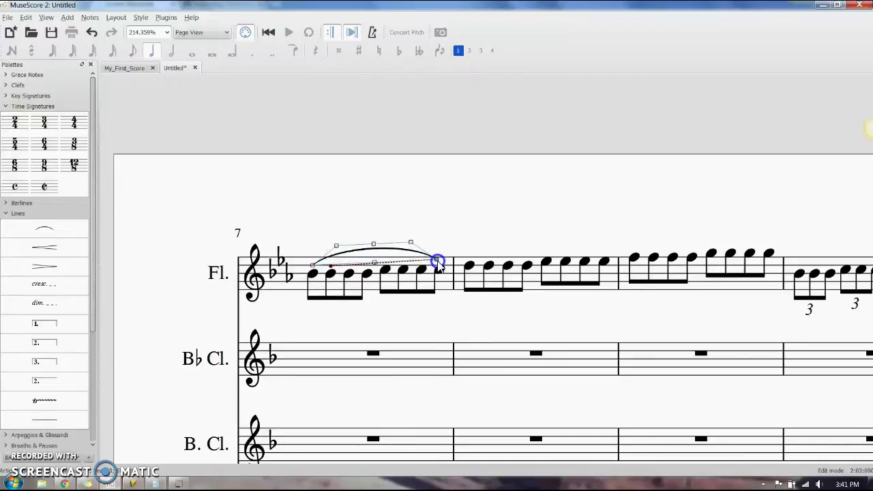
{"action": "left_click", "coordinate": [457, 227]}
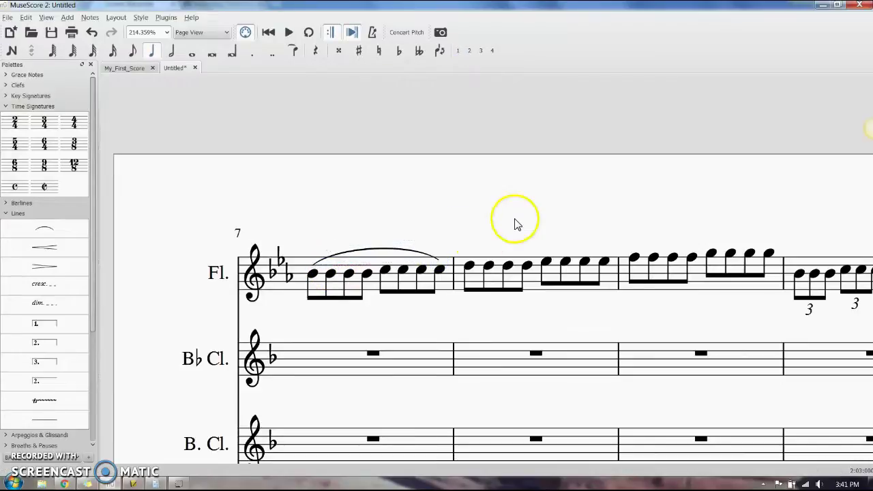
{"action": "left_click", "coordinate": [470, 266]}
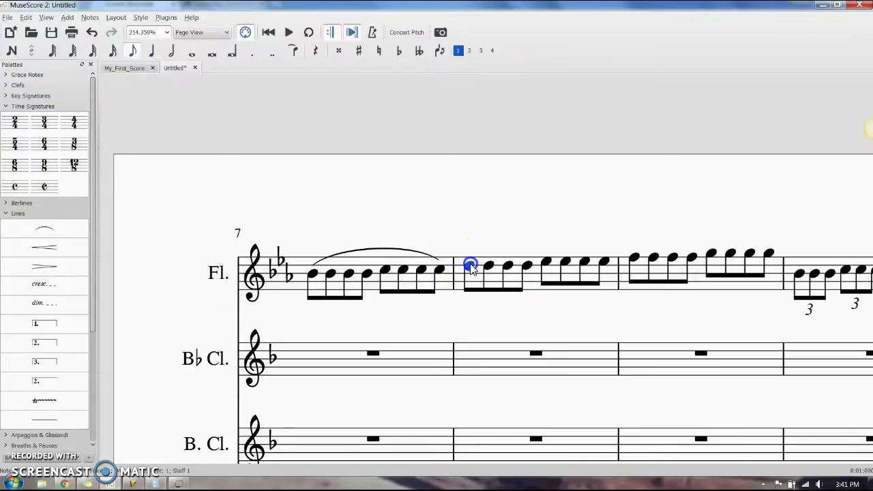
Slur the notes of Flute measure 8, from first to last note
{"action": "left_click", "coordinate": [605, 264], "text": "shift"}
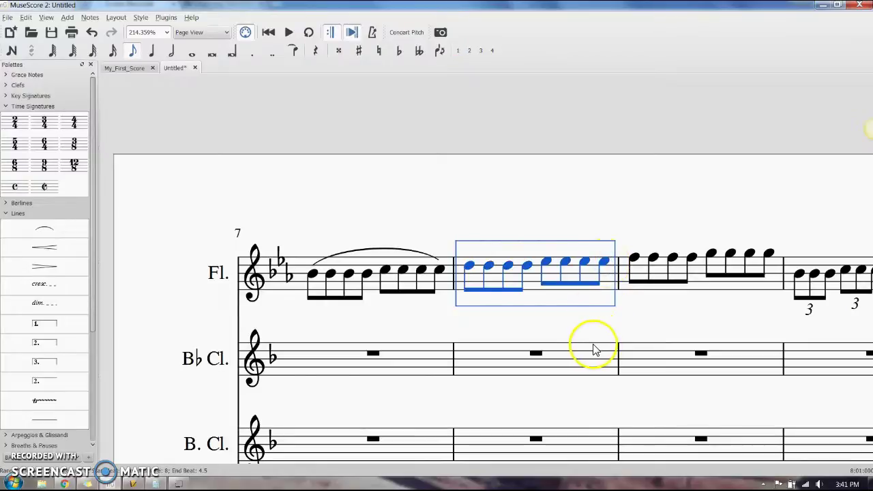
{"action": "left_click", "coordinate": [586, 313]}
{"action": "left_click", "coordinate": [469, 266]}
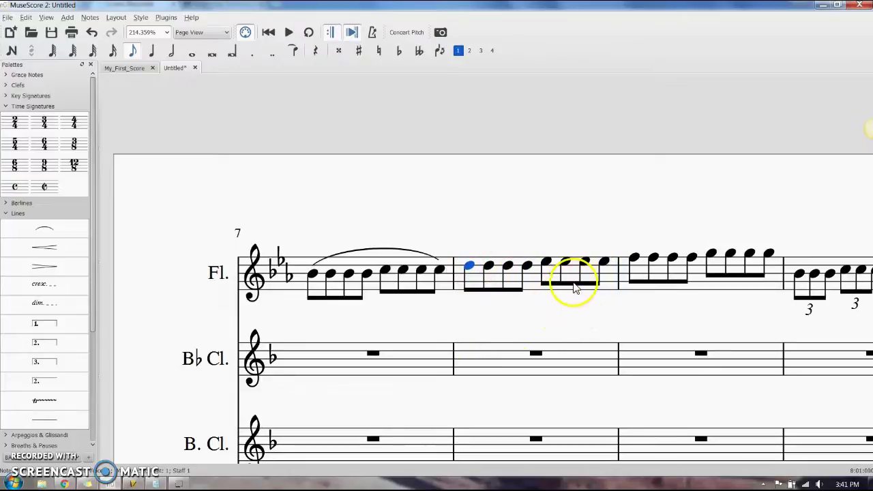
{"action": "left_click", "coordinate": [605, 262], "text": "ctrl"}
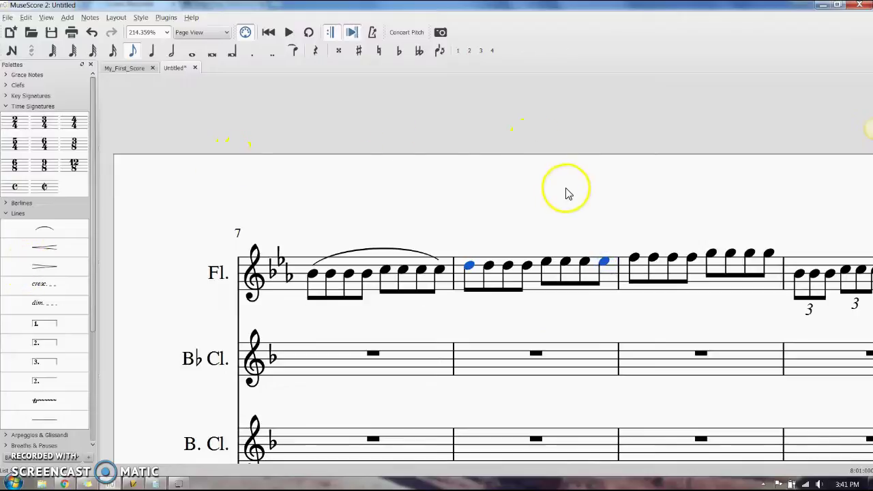
{"action": "left_click", "coordinate": [553, 322]}
Slur measure 9, then undo the added slurs with Ctrl+Z
{"action": "left_click", "coordinate": [633, 258]}
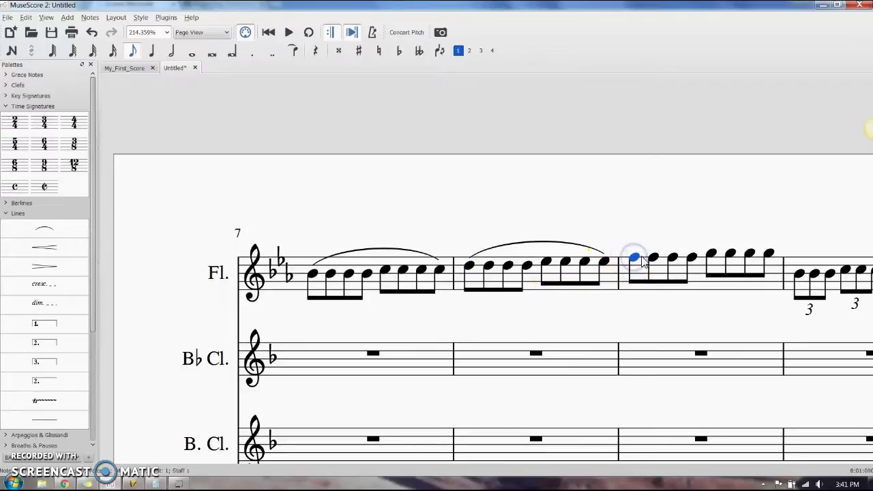
{"action": "scroll", "coordinate": [640, 278], "scroll_direction": "right", "scroll_amount": 4}
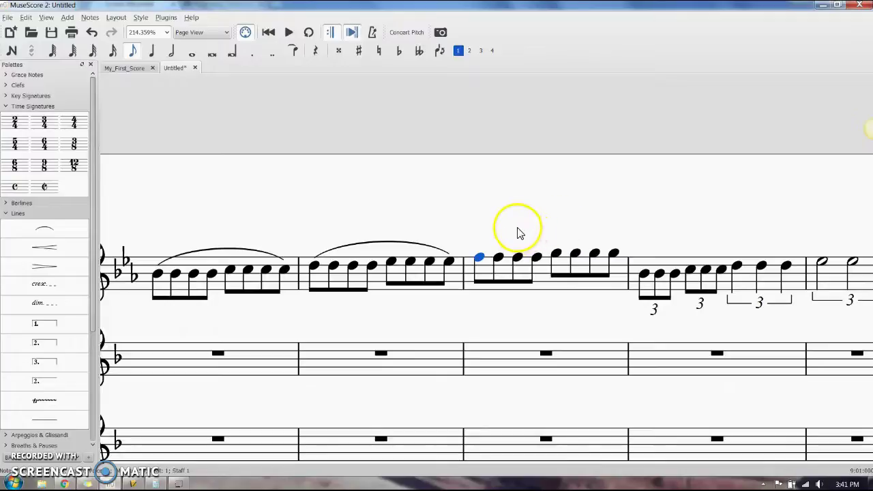
{"action": "left_click", "coordinate": [615, 254], "text": "shift"}
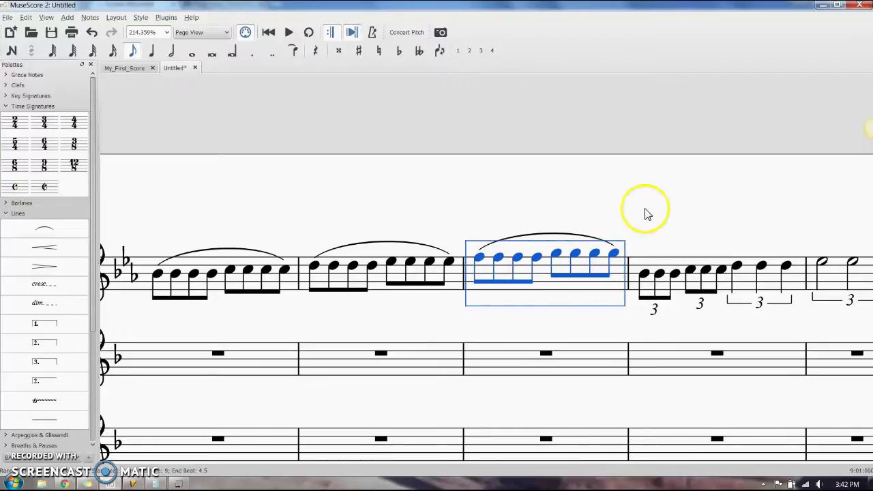
{"action": "left_click", "coordinate": [666, 202]}
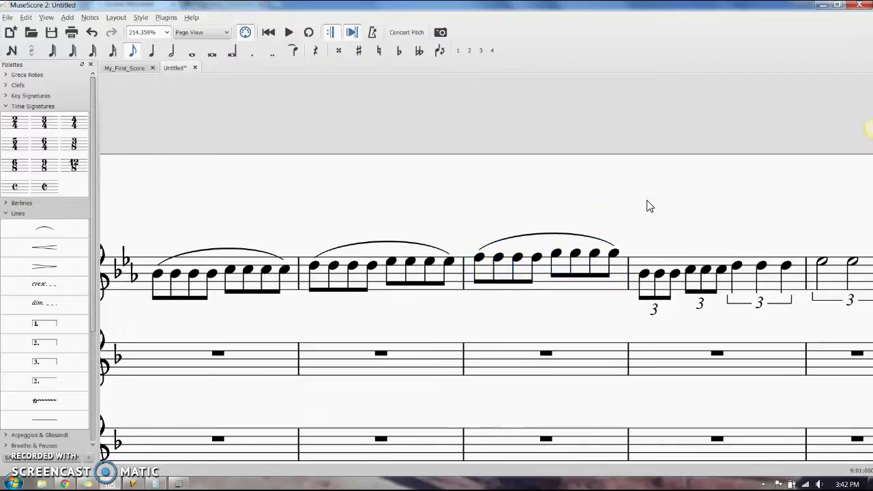
{"action": "key", "text": "ctrl+z"}
{"action": "key", "text": "ctrl+z"}
{"action": "key", "text": "ctrl+z"}
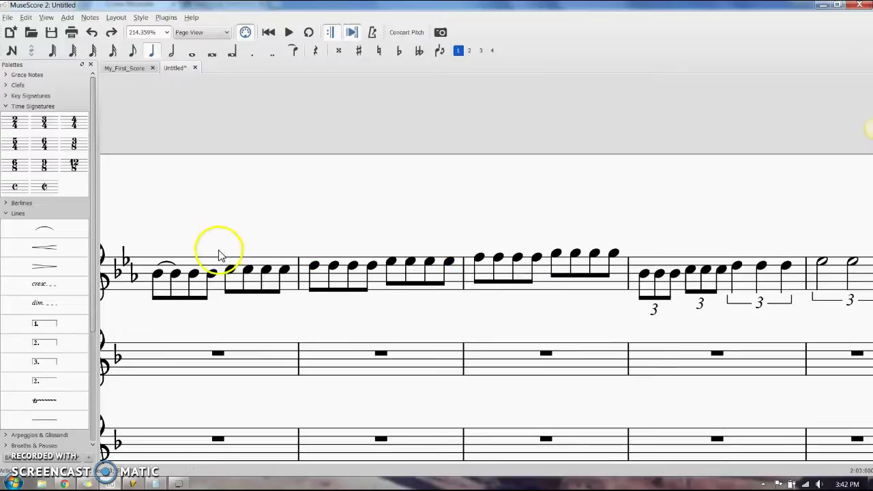
Reshape the measure 7 slur to end on the third note and arch higher
{"action": "double_click", "coordinate": [169, 264]}
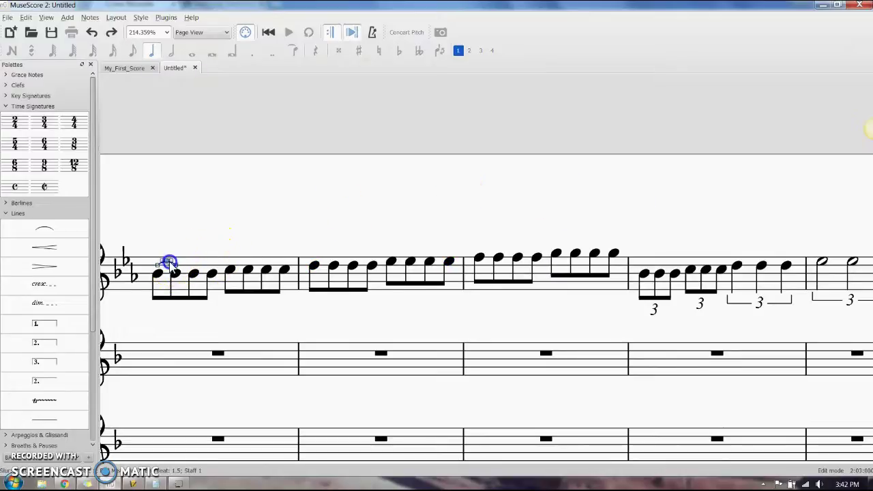
{"action": "left_click_drag", "start_coordinate": [176, 271], "coordinate": [202, 266]}
{"action": "scroll", "coordinate": [176, 263], "scroll_direction": "up", "scroll_amount": 6}
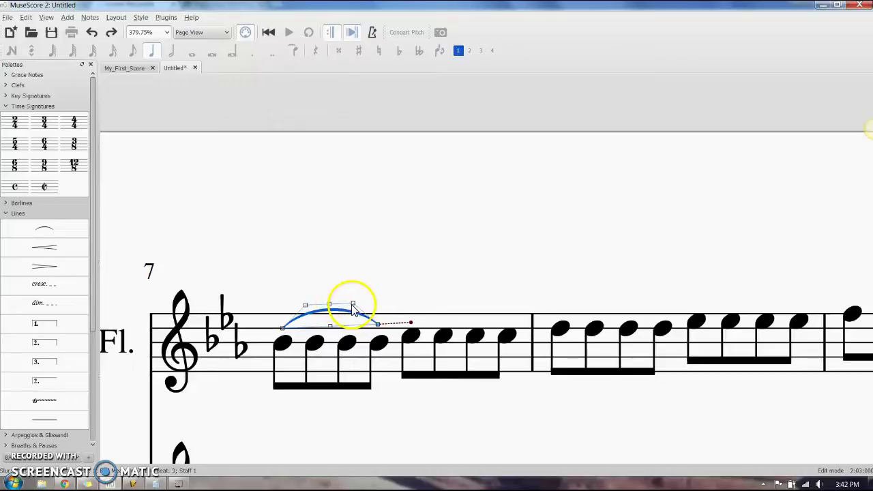
{"action": "left_click_drag", "start_coordinate": [352, 304], "coordinate": [383, 261]}
{"action": "left_click_drag", "start_coordinate": [305, 304], "coordinate": [209, 234]}
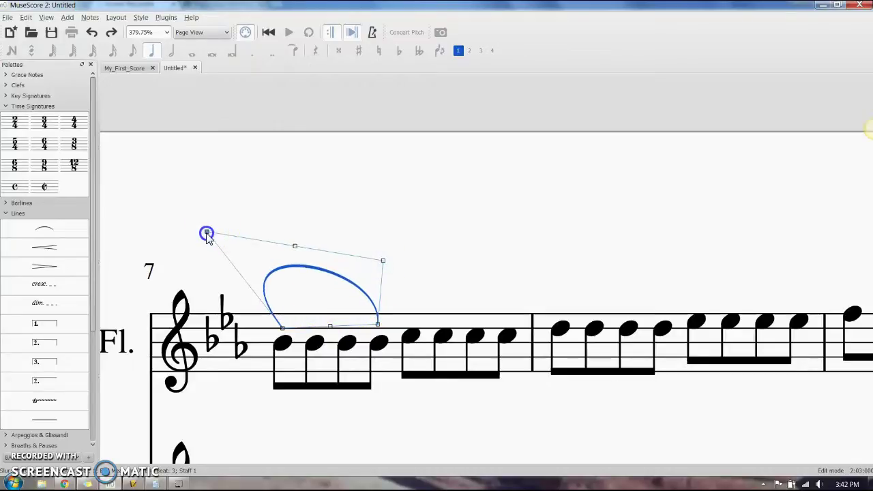
{"action": "mouse_move", "coordinate": [330, 334]}
{"action": "left_mouse_down"}
{"action": "mouse_move", "coordinate": [335, 341]}
{"action": "mouse_move", "coordinate": [337, 330]}
{"action": "left_mouse_up"}
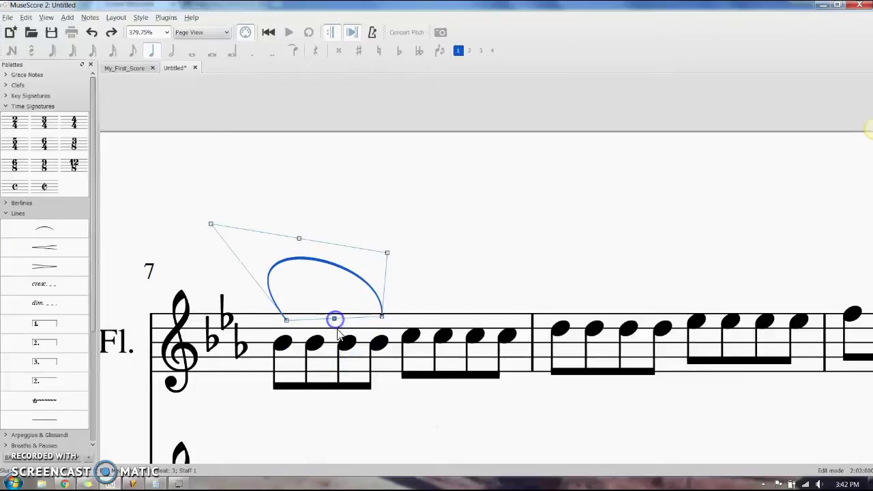
{"action": "left_click", "coordinate": [497, 268]}
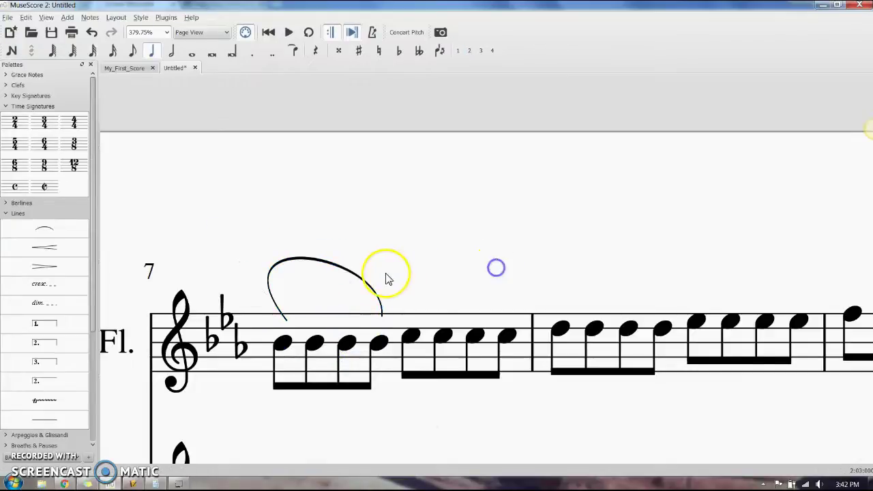
Delete the arched slur from measure 7 via its context menu
{"action": "right_click", "coordinate": [374, 290]}
{"action": "left_click", "coordinate": [430, 222]}
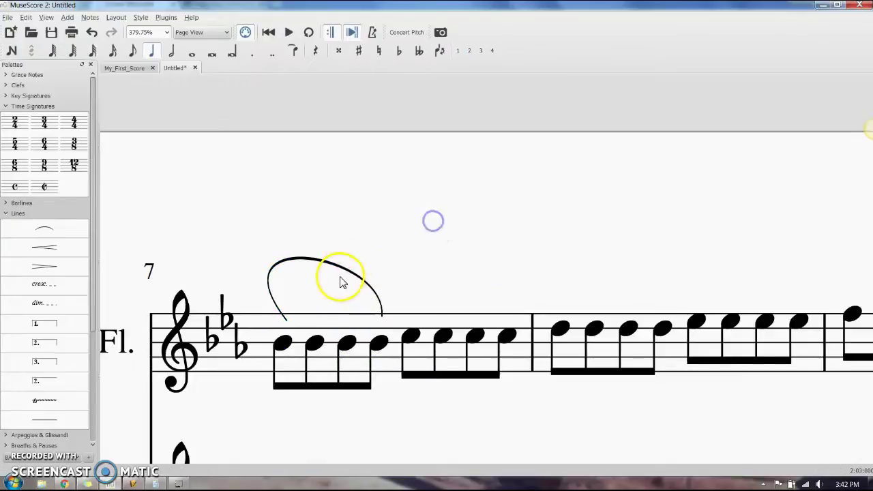
{"action": "left_click", "coordinate": [343, 268]}
{"action": "right_click", "coordinate": [348, 276]}
{"action": "left_click", "coordinate": [362, 290]}
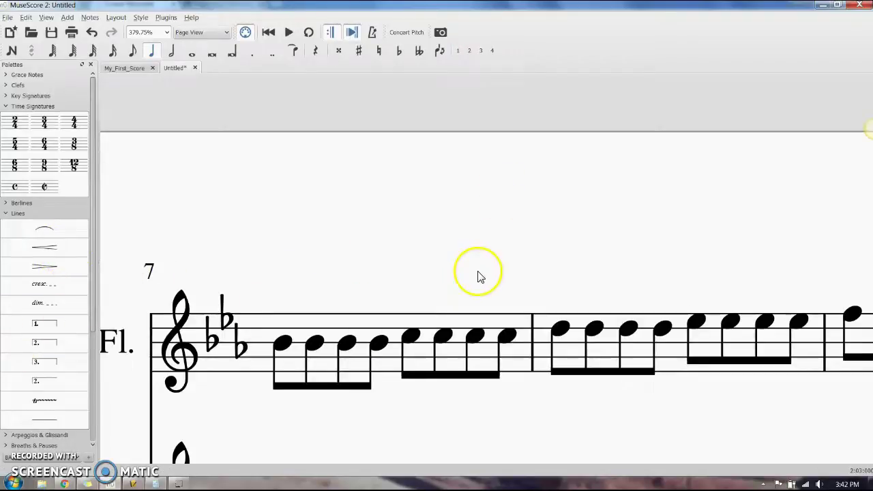
Add a crescendo hairpin beneath the whole of Flute measure 7
{"action": "scroll", "coordinate": [471, 280], "scroll_direction": "down", "scroll_amount": 7}
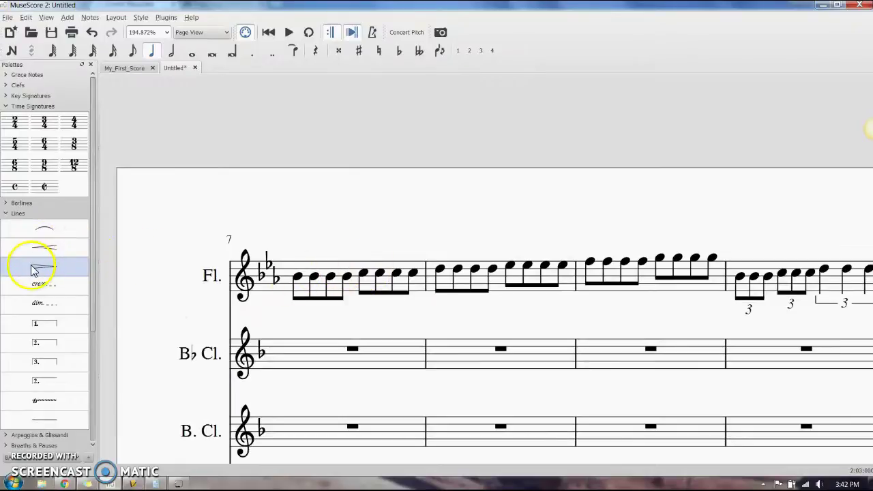
{"action": "left_click", "coordinate": [341, 272]}
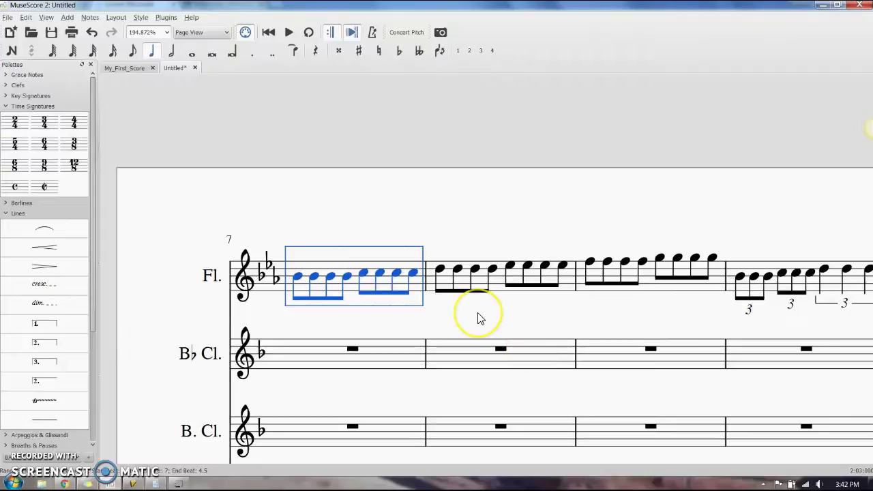
{"action": "left_click", "coordinate": [47, 246]}
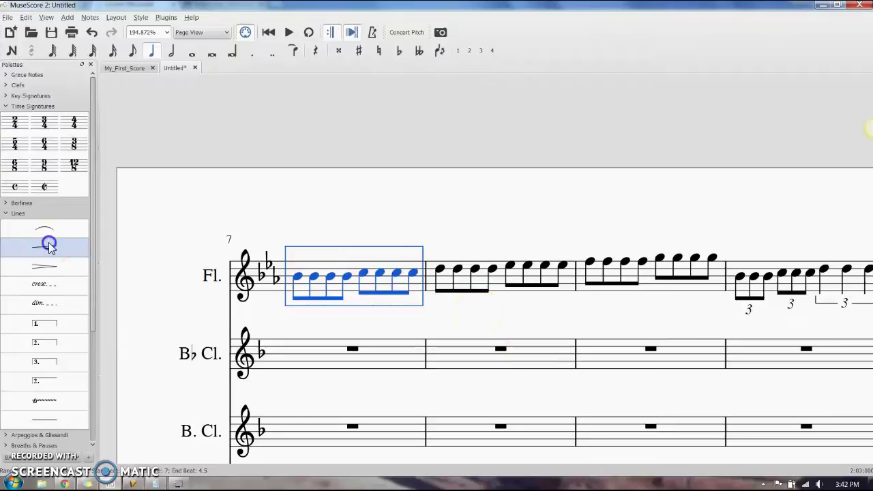
{"action": "left_click", "coordinate": [315, 292]}
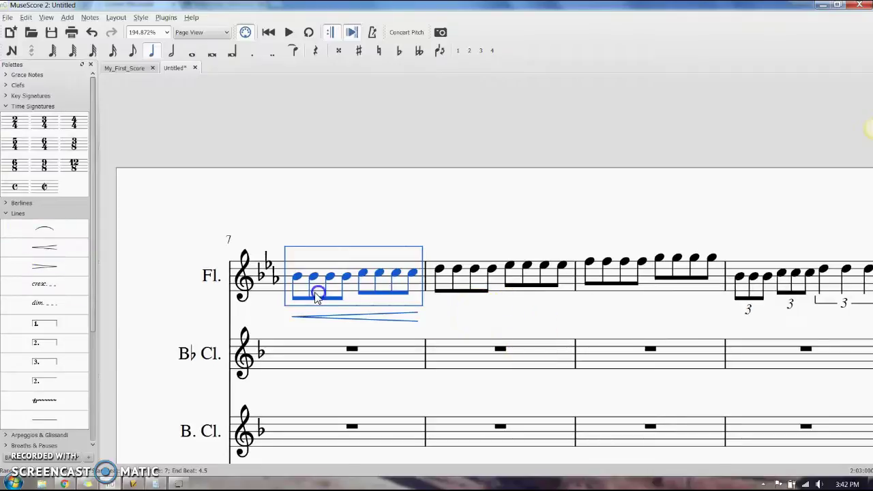
Place a trial crescendo under measure 8, shorten it, then delete it
{"action": "left_click_drag", "start_coordinate": [30, 248], "coordinate": [439, 305]}
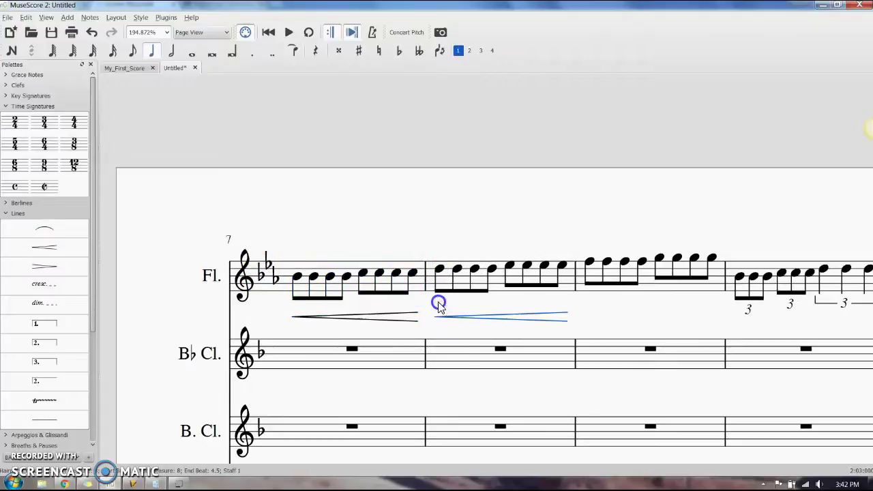
{"action": "double_click", "coordinate": [551, 318]}
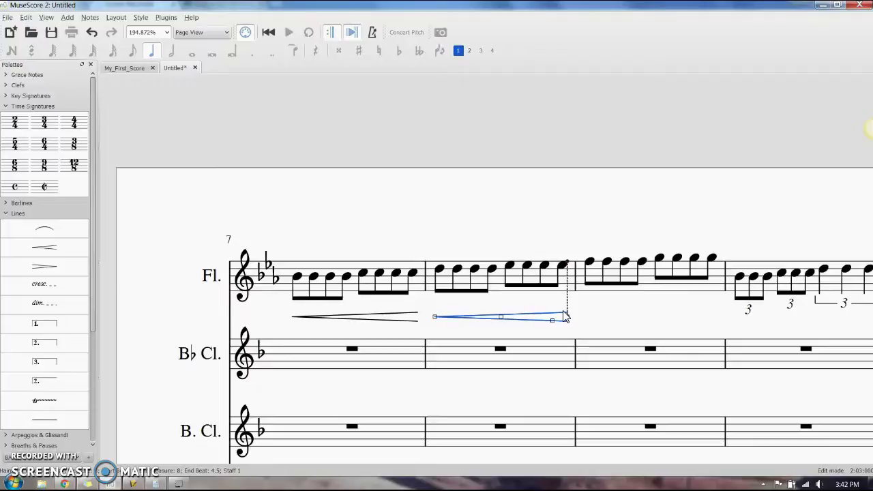
{"action": "left_click_drag", "start_coordinate": [570, 318], "coordinate": [556, 322]}
{"action": "key", "text": "Delete"}
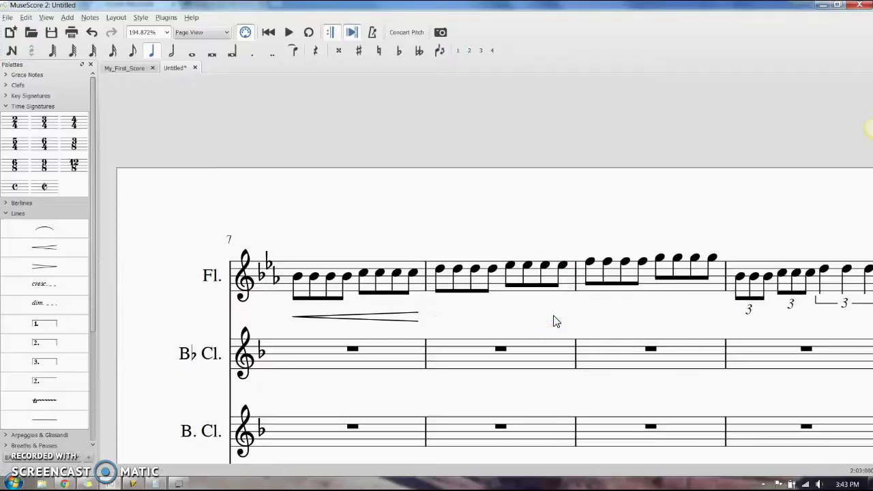
Try a crescendo under the first two notes of Flute measure 8
{"action": "left_click", "coordinate": [440, 269]}
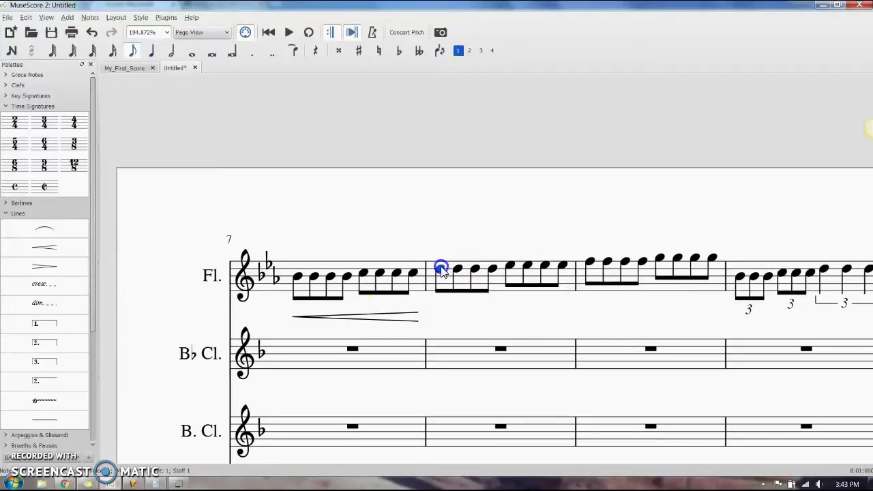
{"action": "left_click", "coordinate": [457, 268], "text": "shift"}
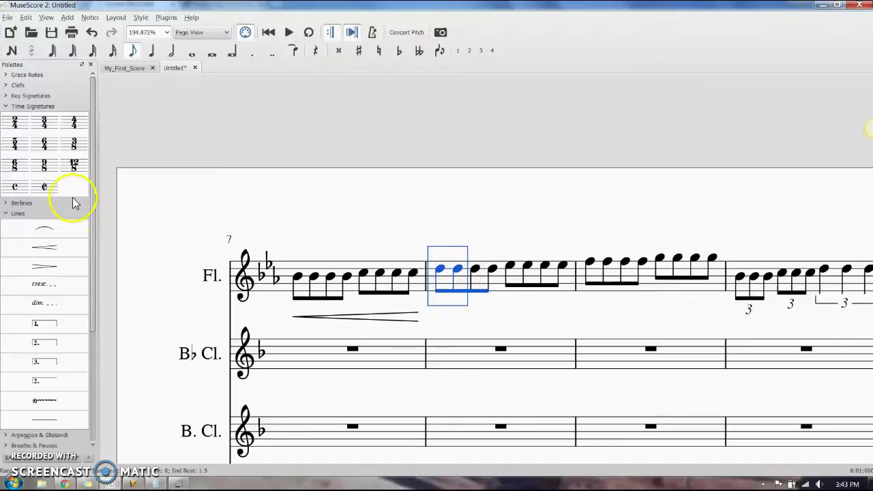
{"action": "double_click", "coordinate": [59, 249]}
{"action": "left_click", "coordinate": [614, 292]}
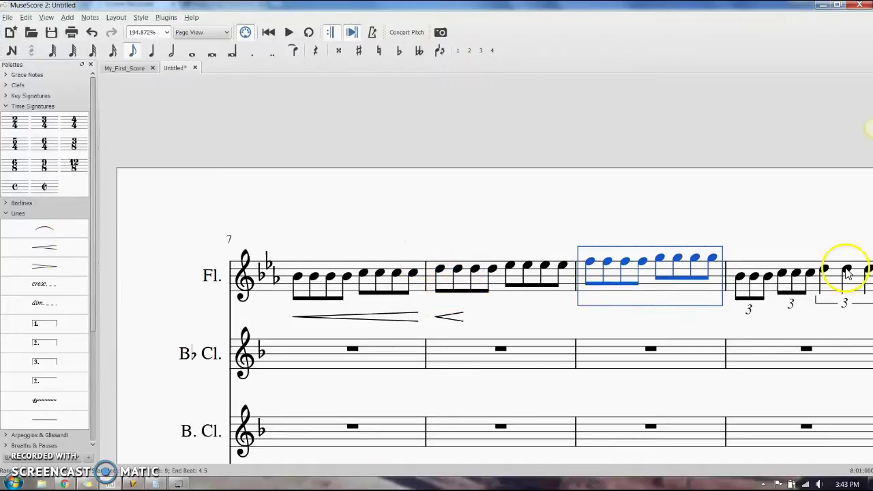
Add a decrescendo under measure 8's first two notes, then delete it
{"action": "left_click", "coordinate": [441, 270]}
{"action": "left_click", "coordinate": [453, 271]}
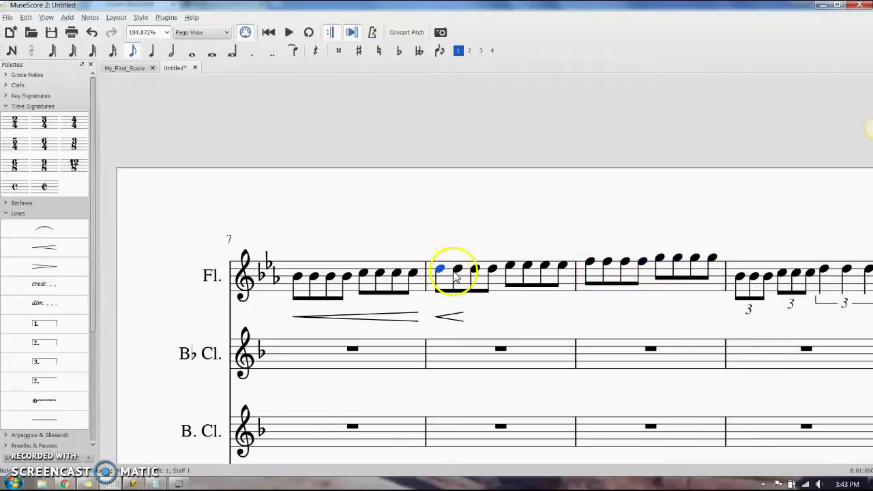
{"action": "left_click", "coordinate": [457, 272], "text": "shift"}
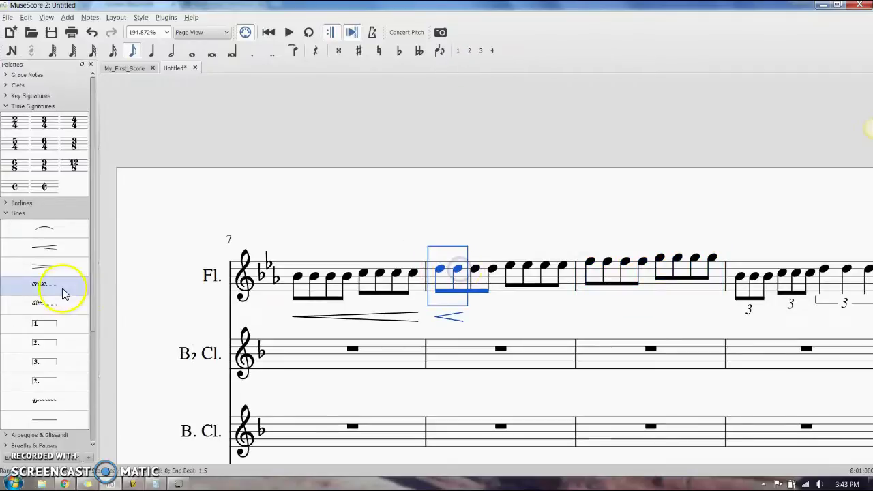
{"action": "left_click", "coordinate": [41, 268]}
{"action": "left_click", "coordinate": [39, 268]}
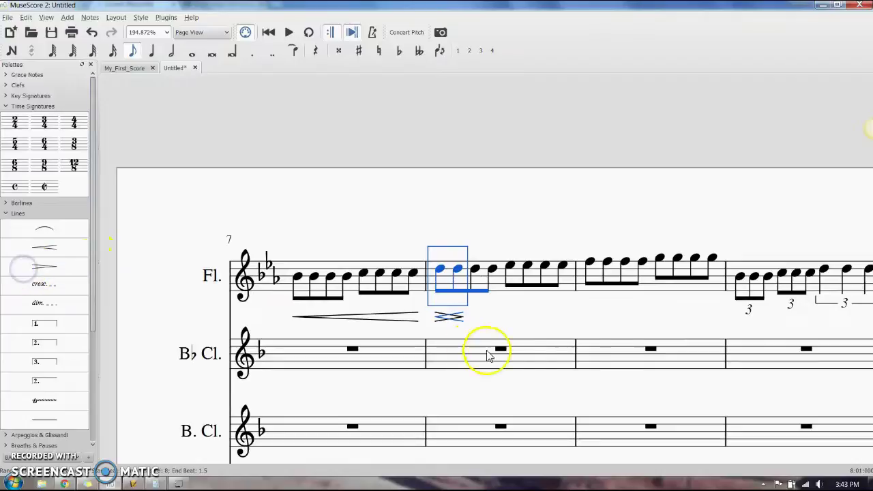
{"action": "left_click", "coordinate": [621, 310]}
{"action": "left_click", "coordinate": [452, 316]}
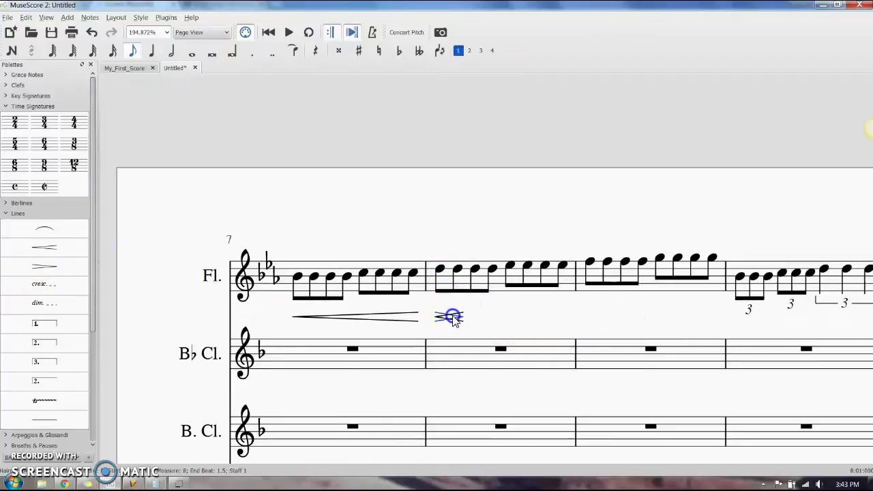
{"action": "key", "text": "Delete"}
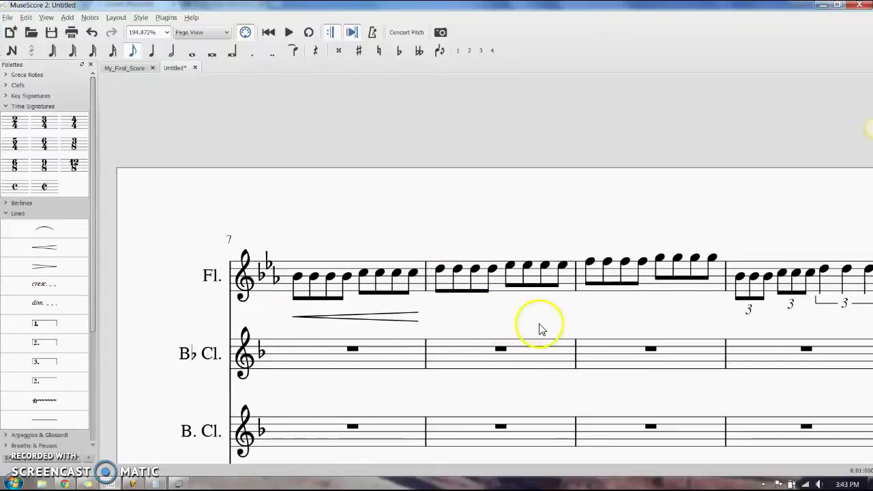
Pull the right end of the measure 7 crescendo back so it spans only the bar's first half
{"action": "double_click", "coordinate": [378, 317]}
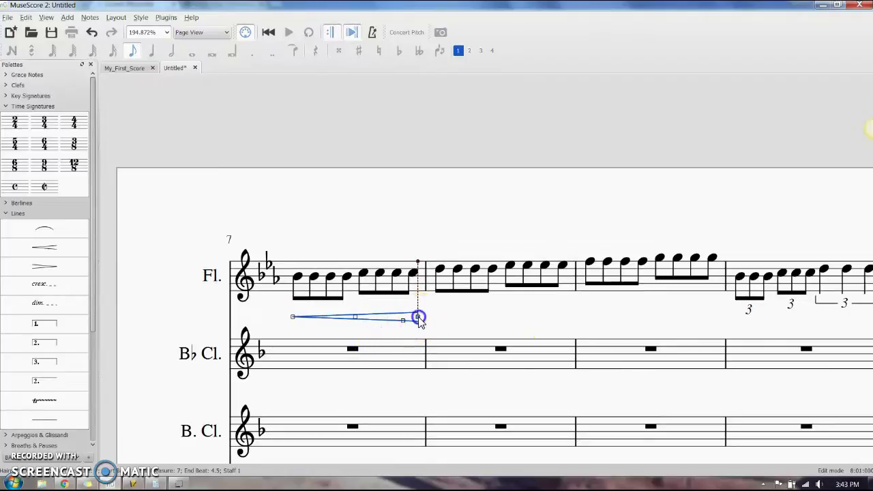
{"action": "left_click_drag", "start_coordinate": [418, 318], "coordinate": [291, 318]}
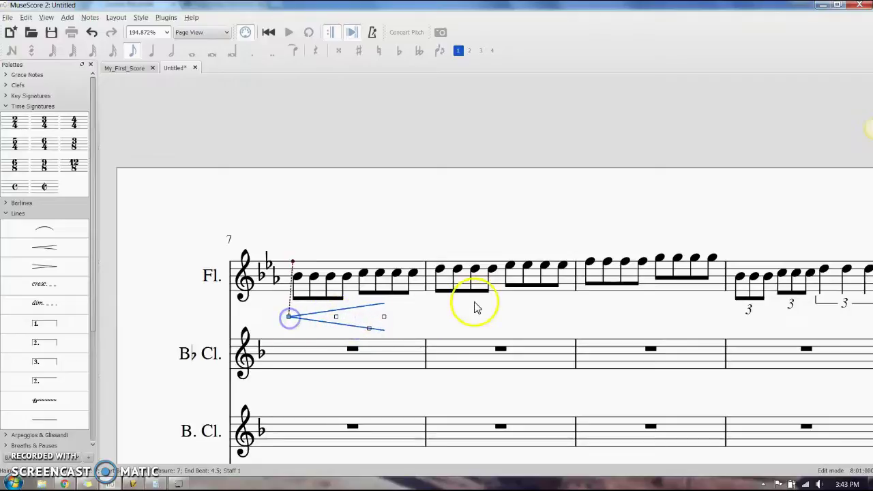
{"action": "left_click", "coordinate": [473, 323]}
{"action": "scroll", "coordinate": [541, 295], "scroll_direction": "right", "scroll_amount": 5}
{"action": "scroll", "coordinate": [541, 295], "scroll_direction": "right", "scroll_amount": 4}
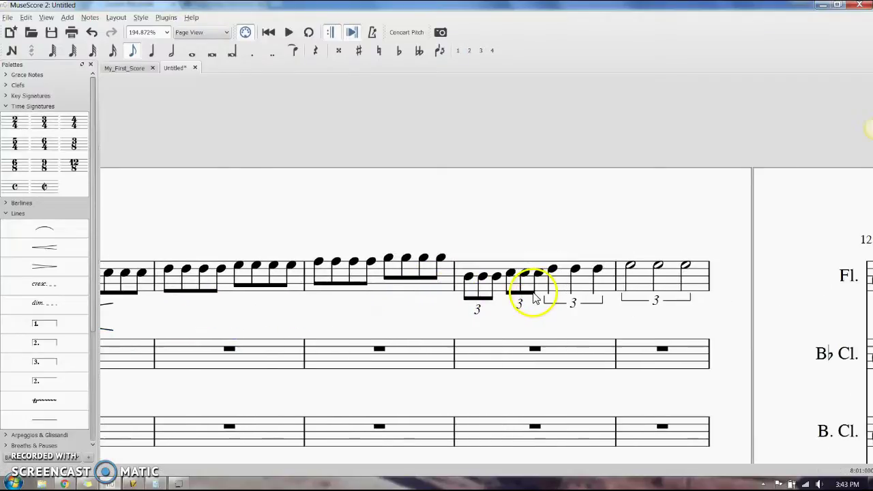
{"action": "scroll", "coordinate": [204, 310], "scroll_direction": "left", "scroll_amount": 5}
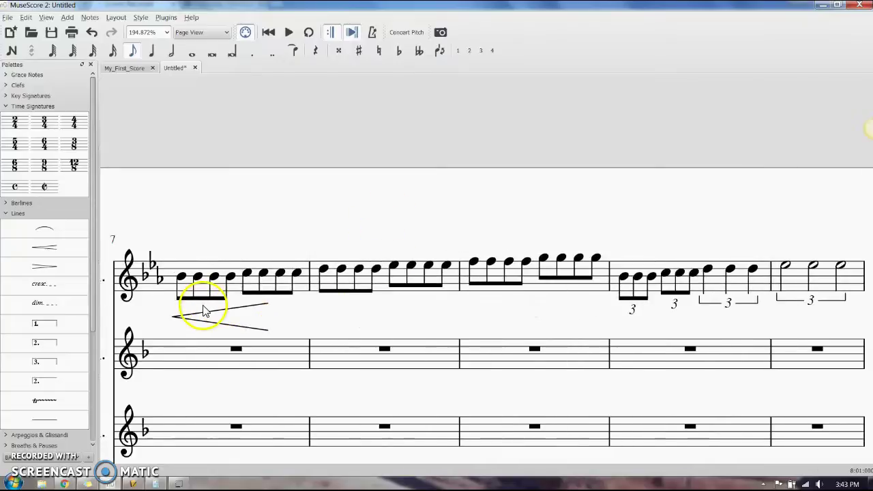
{"action": "scroll", "coordinate": [660, 307], "scroll_direction": "right", "scroll_amount": 5}
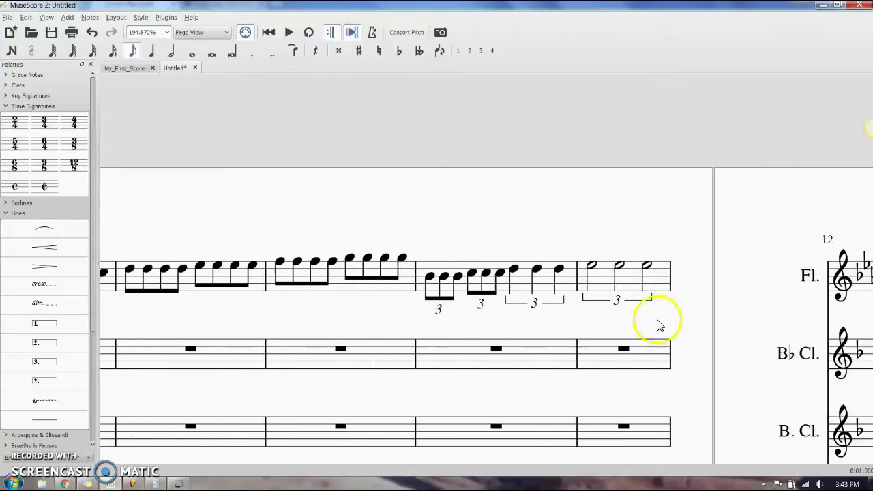
{"action": "scroll", "coordinate": [590, 312], "scroll_direction": "up", "scroll_amount": 2}
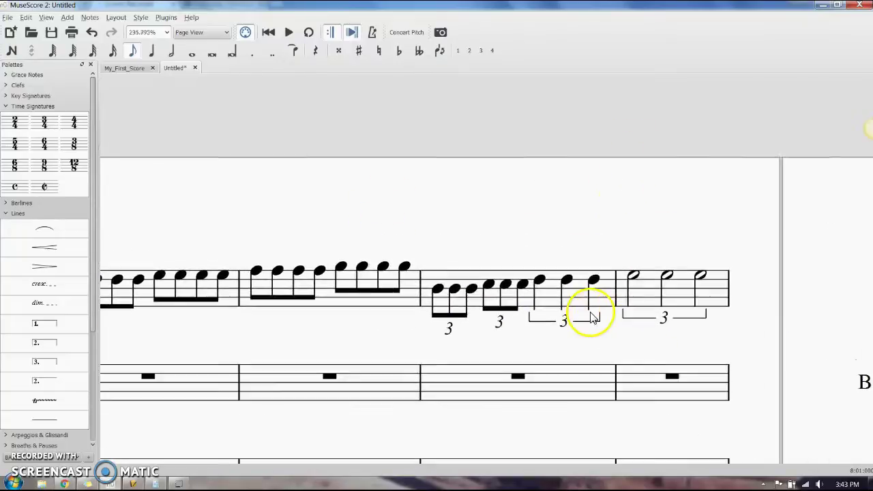
Put a heavy barline at the end of measure 8
{"action": "left_click", "coordinate": [8, 213]}
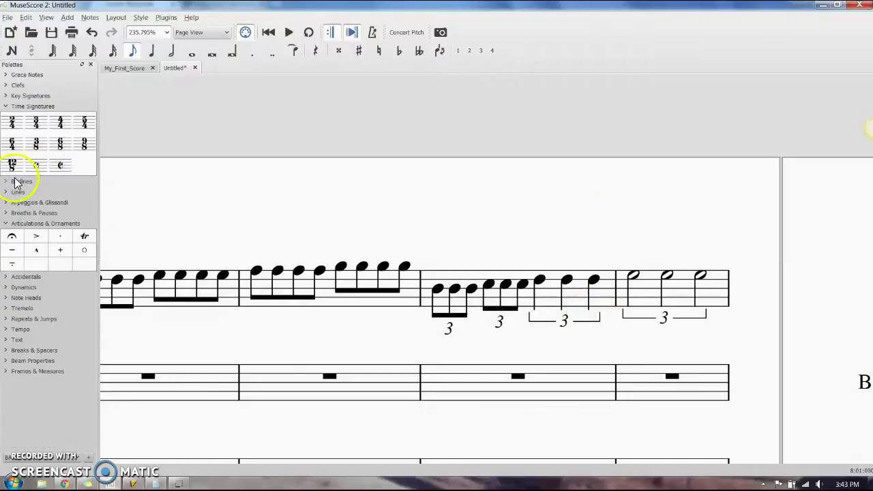
{"action": "left_click", "coordinate": [13, 181]}
{"action": "left_click", "coordinate": [200, 382]}
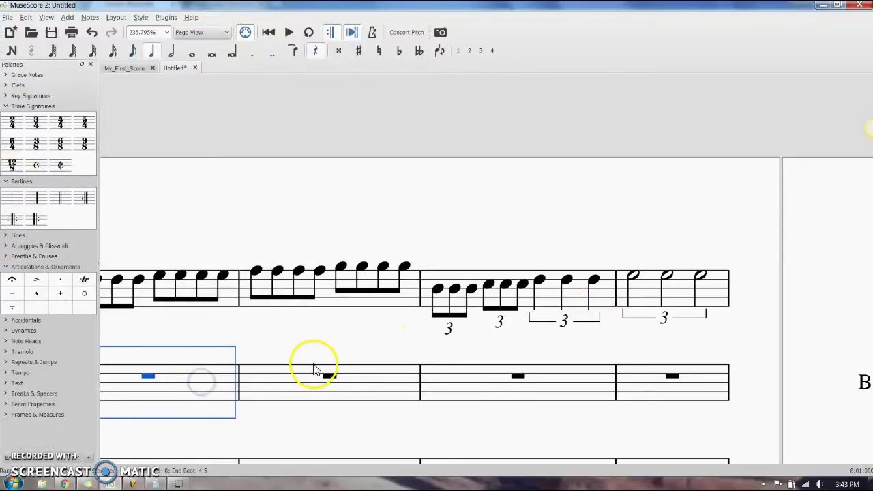
{"action": "scroll", "coordinate": [304, 369], "scroll_direction": "left", "scroll_amount": 5}
{"action": "scroll", "coordinate": [305, 369], "scroll_direction": "left", "scroll_amount": 1}
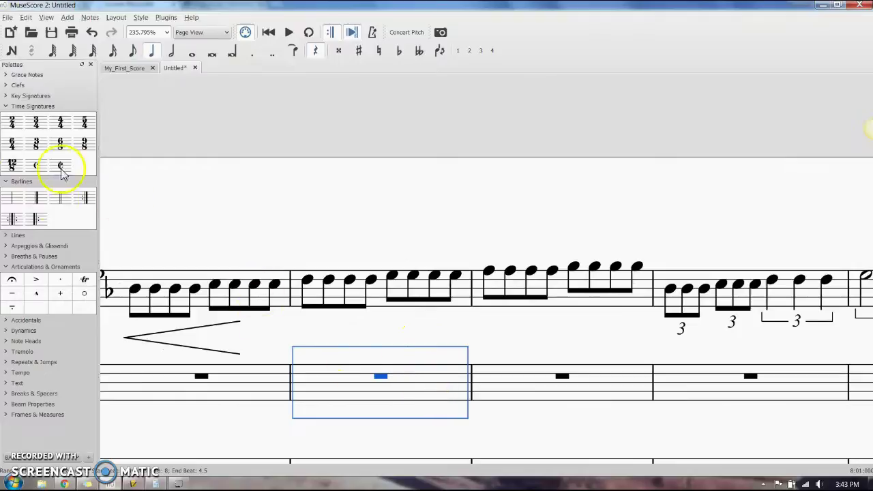
{"action": "left_click", "coordinate": [37, 200]}
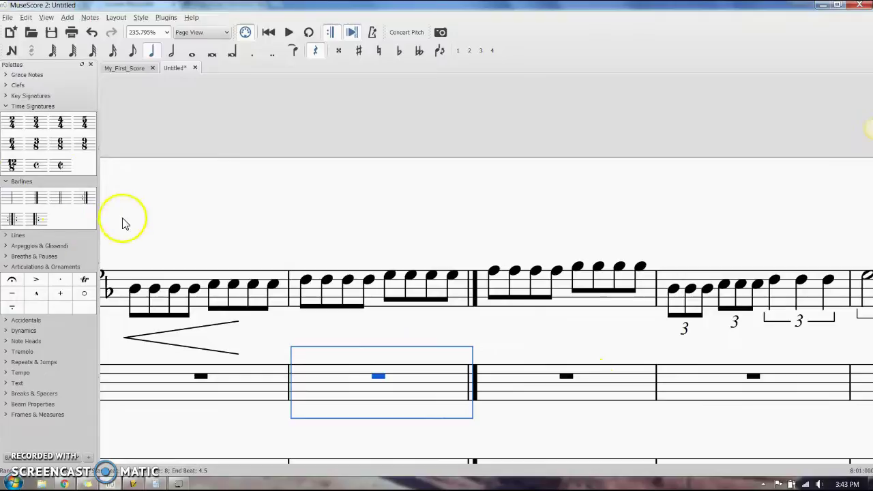
Add a start-repeat barline at the beginning of measure 10
{"action": "left_click", "coordinate": [750, 375]}
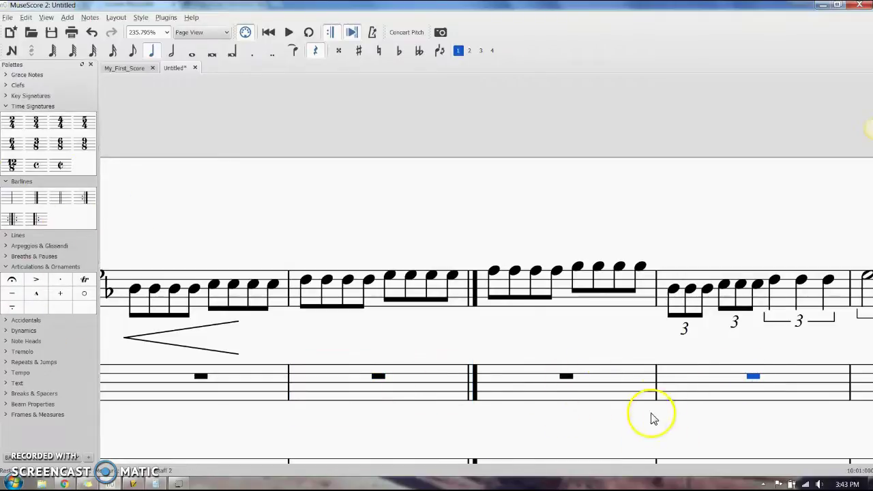
{"action": "left_click", "coordinate": [727, 367]}
{"action": "left_click", "coordinate": [27, 227]}
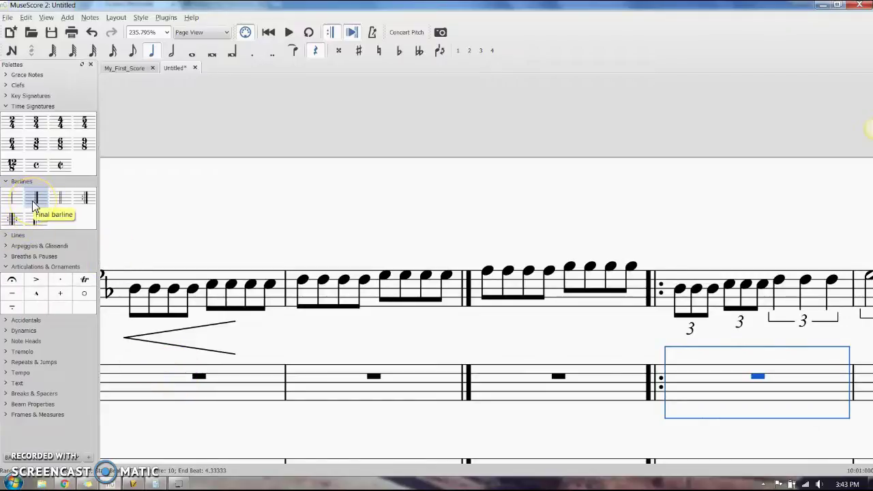
{"action": "left_click", "coordinate": [37, 203]}
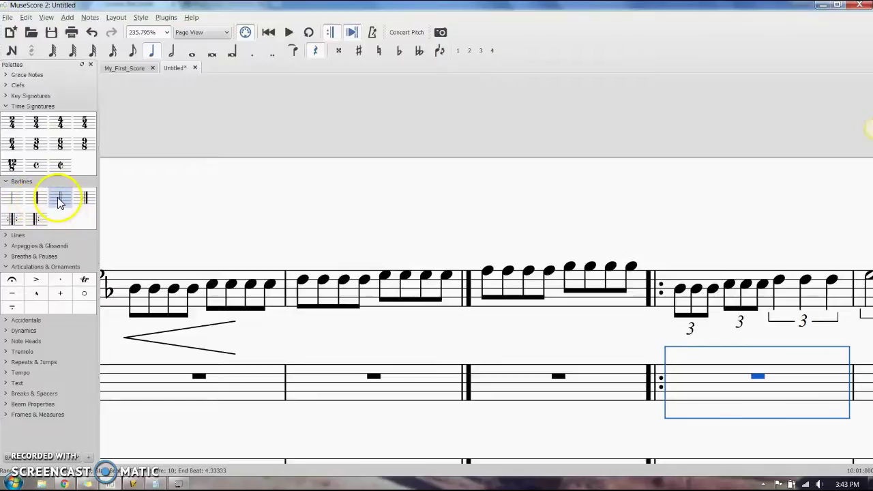
Add a double barline at the end of measure 7
{"action": "left_click", "coordinate": [344, 377]}
{"action": "left_click", "coordinate": [237, 385]}
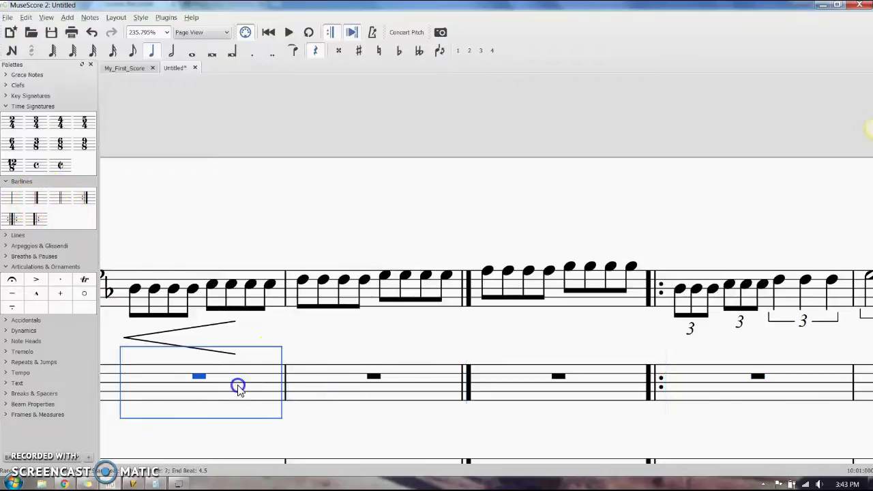
{"action": "left_click", "coordinate": [57, 197]}
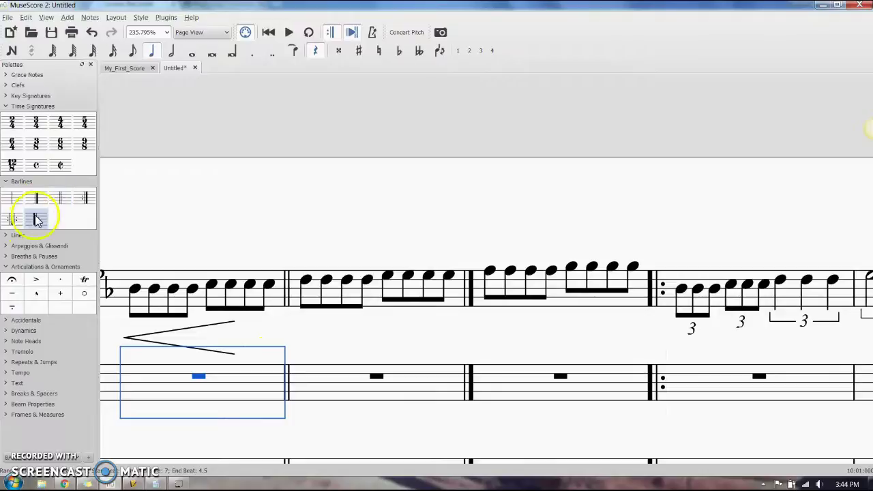
{"action": "left_click", "coordinate": [35, 199]}
Place a final barline after measure 11
{"action": "left_click_drag", "start_coordinate": [35, 200], "coordinate": [805, 388]}
{"action": "left_click_drag", "start_coordinate": [727, 398], "coordinate": [662, 396]}
{"action": "scroll", "coordinate": [662, 397], "scroll_direction": "down", "scroll_amount": 6, "text": "ctrl"}
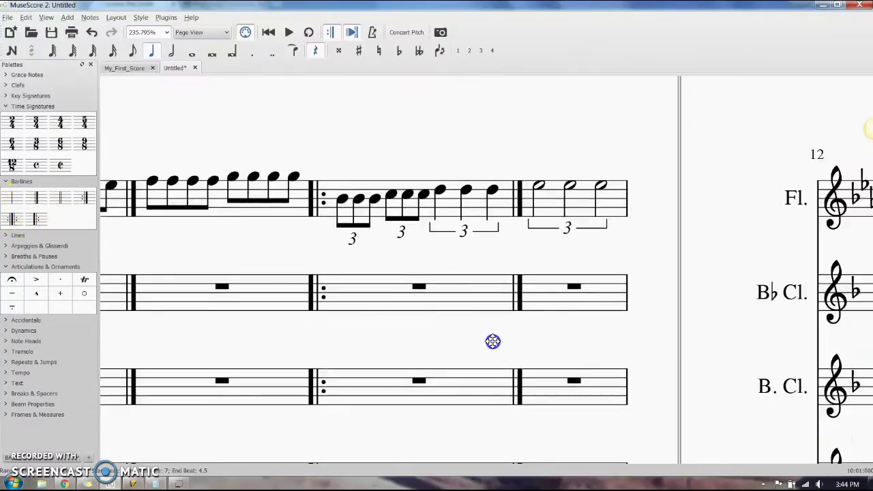
{"action": "scroll", "coordinate": [491, 286], "scroll_direction": "right", "scroll_amount": 3}
{"action": "scroll", "coordinate": [523, 294], "scroll_direction": "right", "scroll_amount": 3}
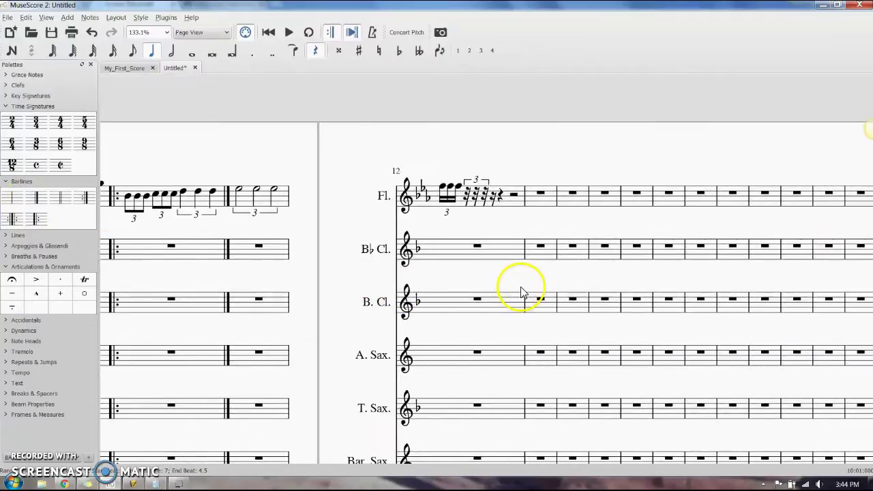
{"action": "left_click", "coordinate": [21, 183]}
{"action": "scroll", "coordinate": [403, 312], "scroll_direction": "left", "scroll_amount": 15}
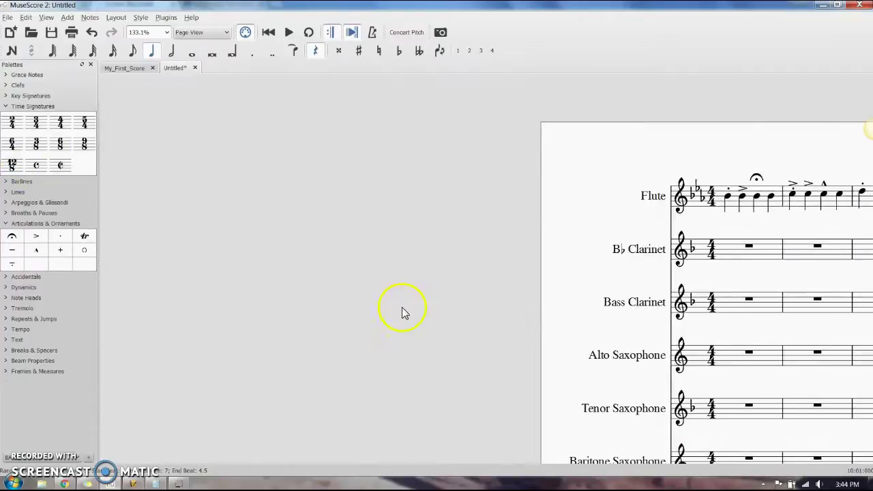
{"action": "scroll", "coordinate": [368, 312], "scroll_direction": "right", "scroll_amount": 3}
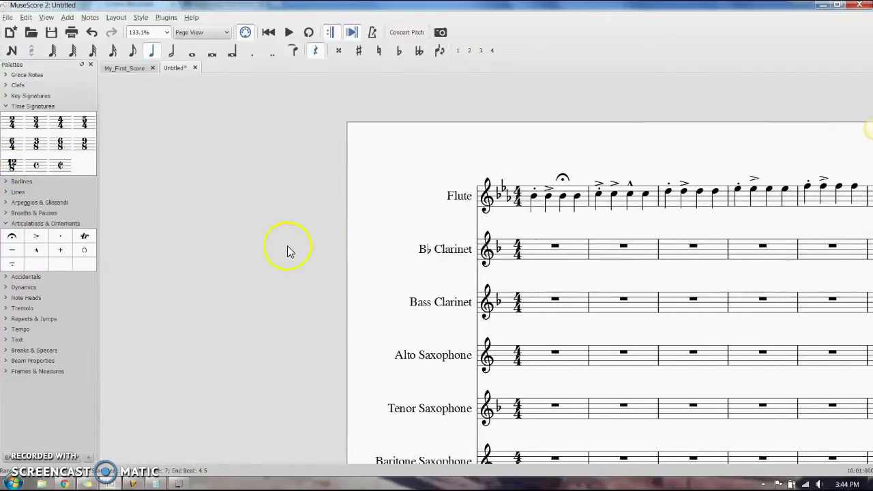
{"action": "left_click", "coordinate": [20, 96]}
{"action": "mouse_move", "coordinate": [68, 185]}
{"action": "left_mouse_down"}
{"action": "mouse_move", "coordinate": [501, 269]}
{"action": "mouse_move", "coordinate": [508, 189]}
{"action": "mouse_move", "coordinate": [524, 223]}
{"action": "left_mouse_up"}
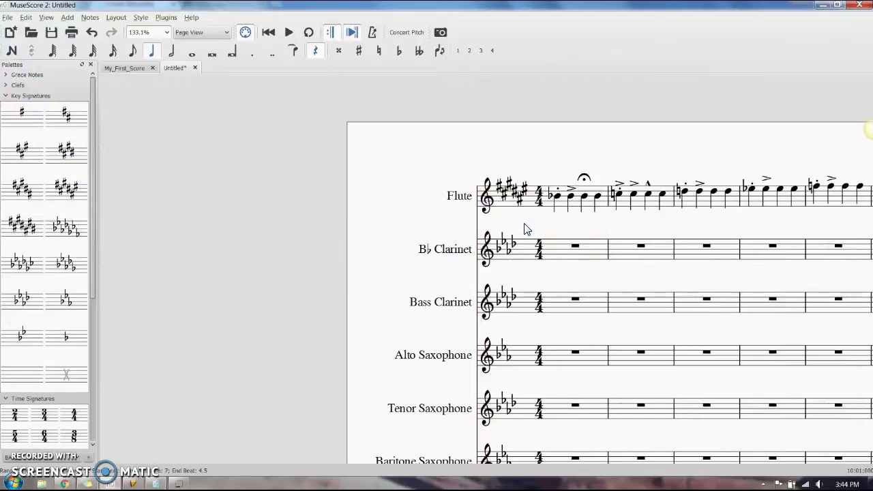
{"action": "key", "text": "ctrl+z"}
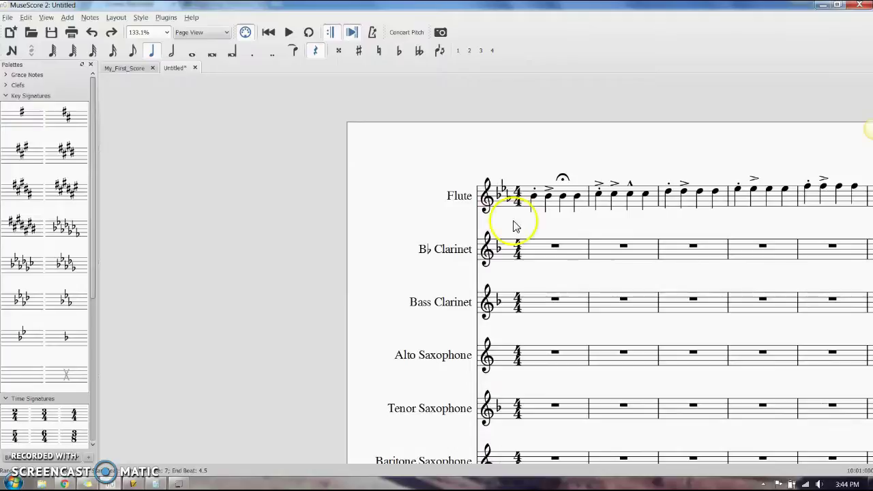
{"action": "mouse_move", "coordinate": [72, 346]}
{"action": "left_mouse_down"}
{"action": "mouse_move", "coordinate": [692, 328]}
{"action": "mouse_move", "coordinate": [678, 235]}
{"action": "mouse_move", "coordinate": [830, 313]}
{"action": "left_mouse_up"}
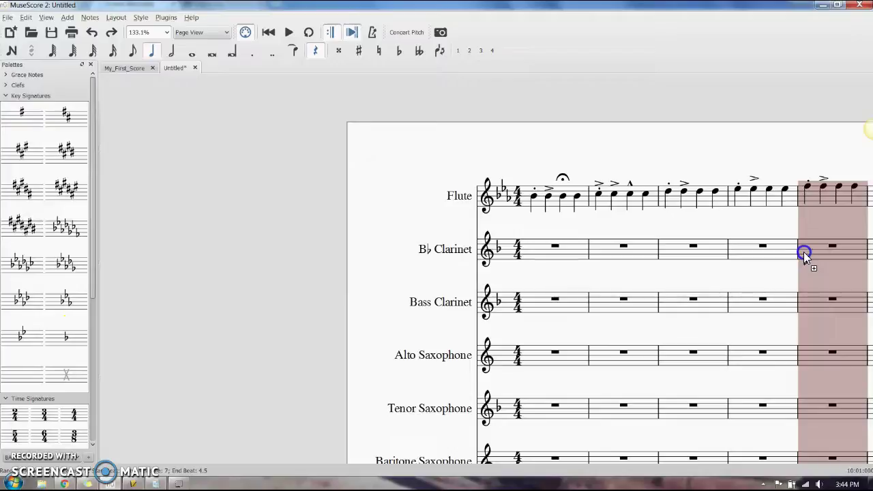
{"action": "left_click_drag", "start_coordinate": [803, 252], "coordinate": [803, 252]}
{"action": "key", "text": "ctrl+z"}
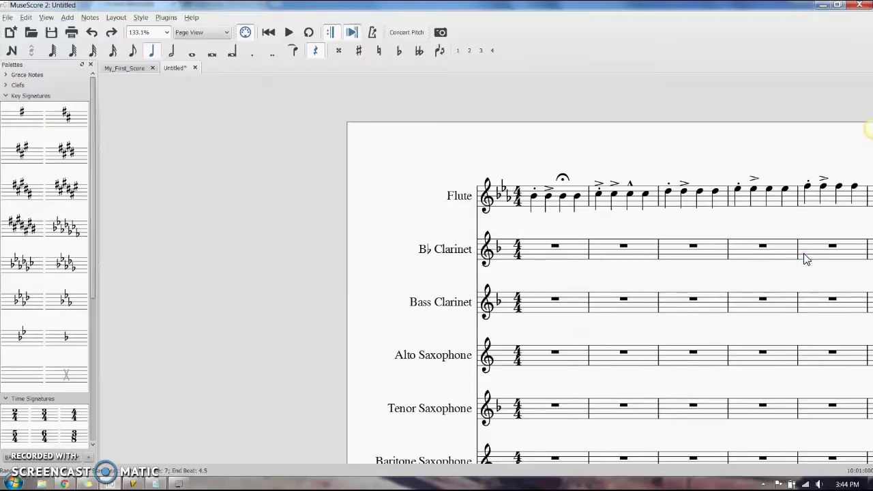
{"action": "left_click", "coordinate": [28, 97]}
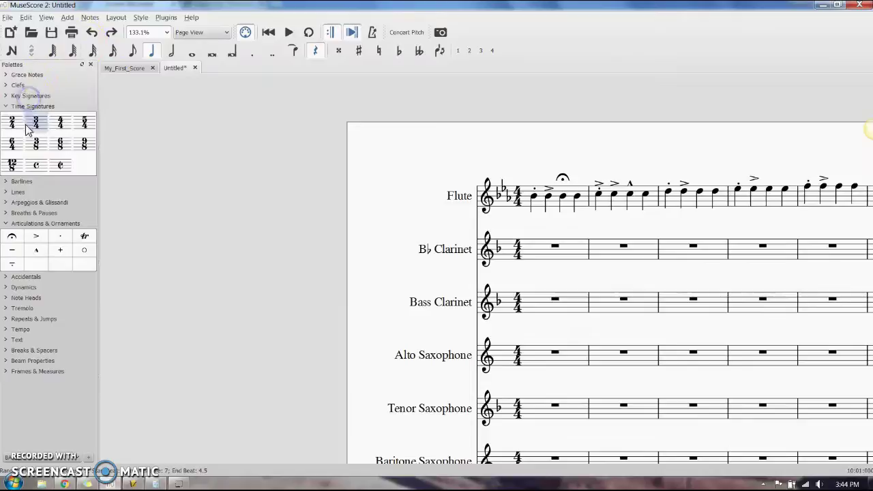
{"action": "mouse_move", "coordinate": [34, 121]}
{"action": "left_mouse_down"}
{"action": "mouse_move", "coordinate": [618, 268]}
{"action": "mouse_move", "coordinate": [500, 266]}
{"action": "left_mouse_up"}
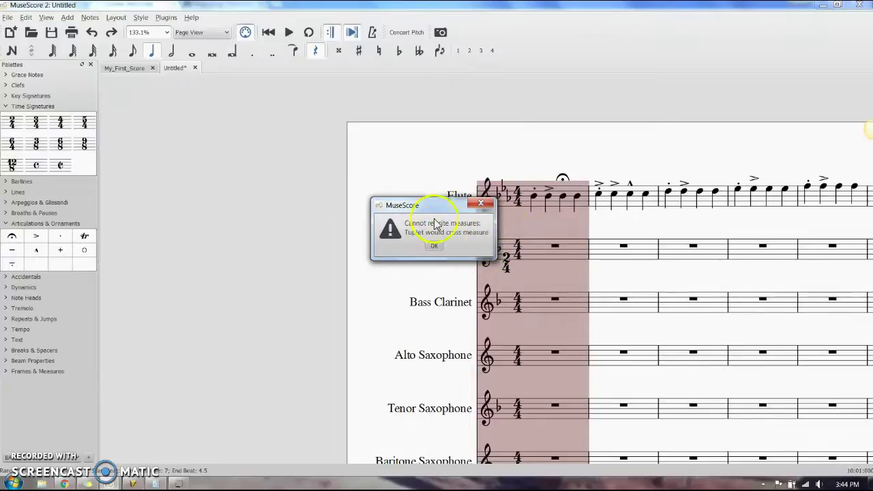
{"action": "left_click", "coordinate": [480, 204]}
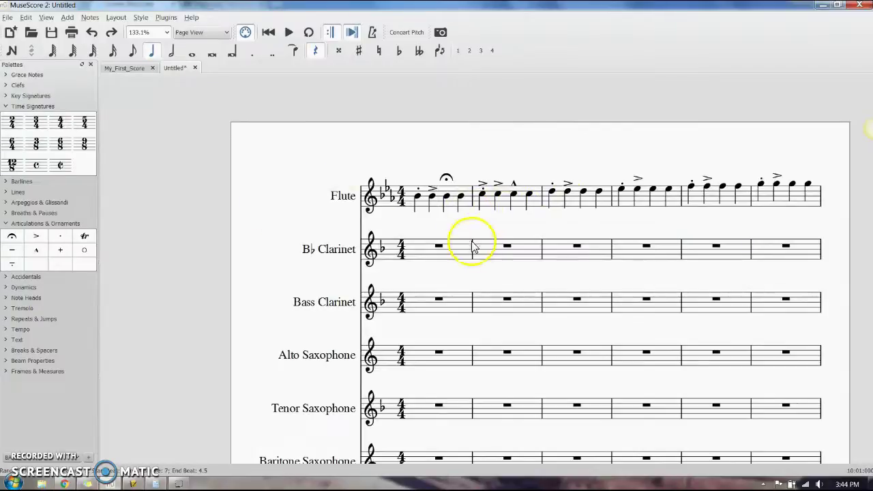
{"action": "scroll", "coordinate": [448, 234], "scroll_direction": "right", "scroll_amount": 2}
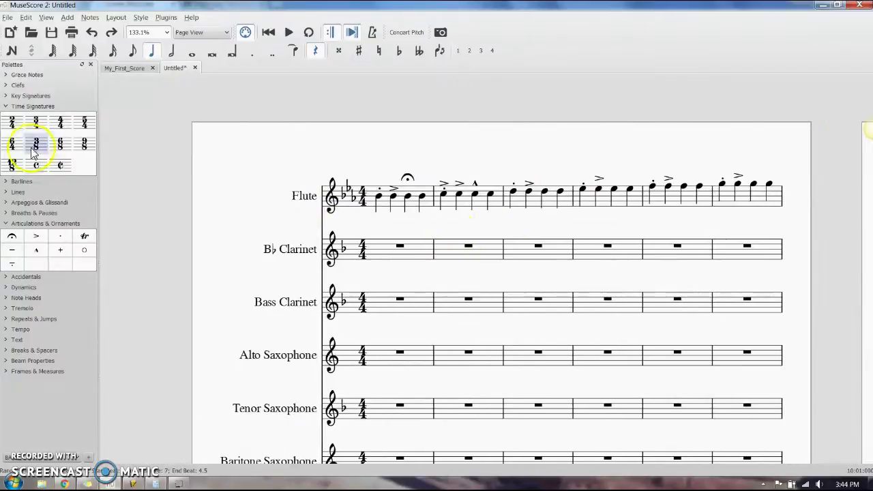
{"action": "left_click", "coordinate": [25, 106]}
{"action": "left_click", "coordinate": [21, 95]}
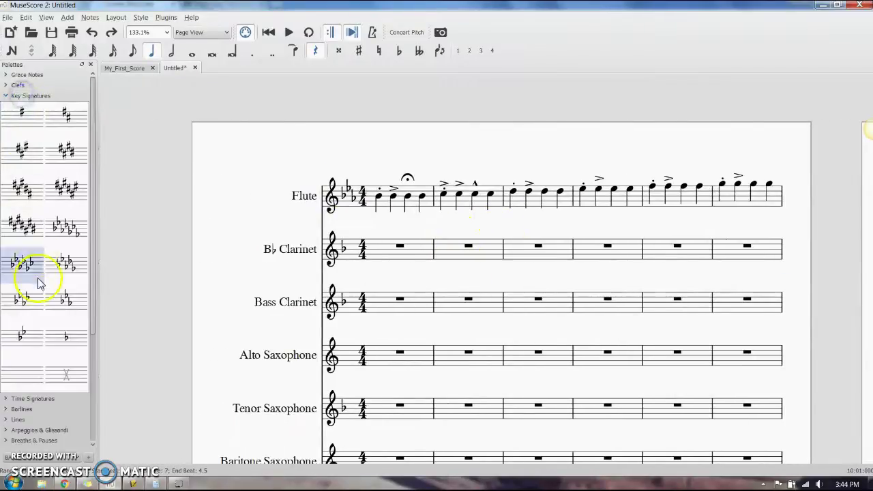
{"action": "left_click_drag", "start_coordinate": [27, 338], "coordinate": [350, 184]}
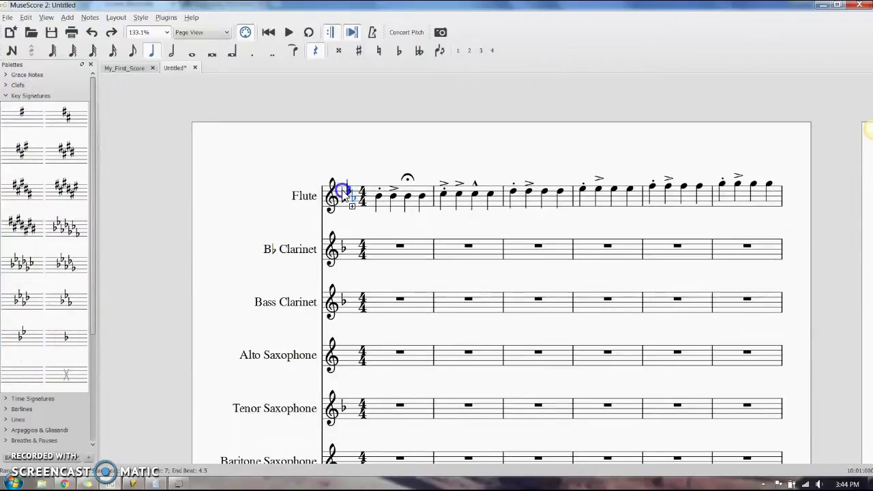
{"action": "left_click_drag", "start_coordinate": [342, 192], "coordinate": [343, 193]}
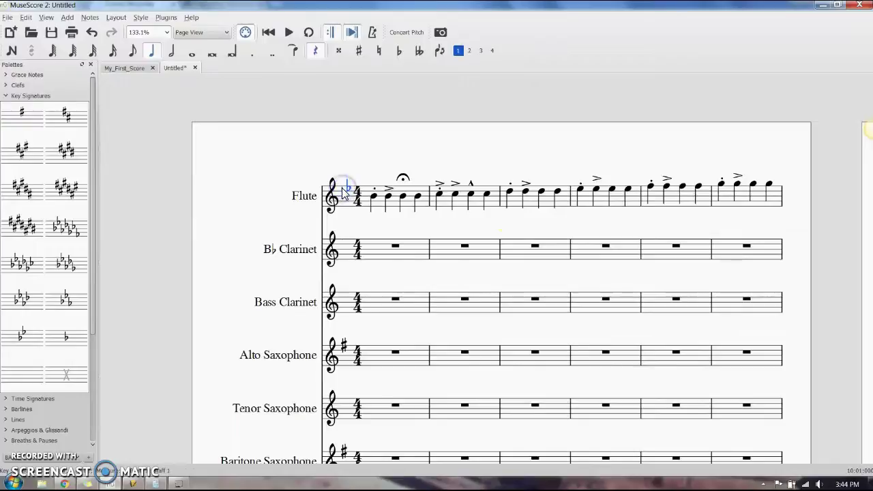
{"action": "scroll", "coordinate": [571, 205], "scroll_direction": "right", "scroll_amount": 5}
{"action": "scroll", "coordinate": [571, 205], "scroll_direction": "left", "scroll_amount": 4}
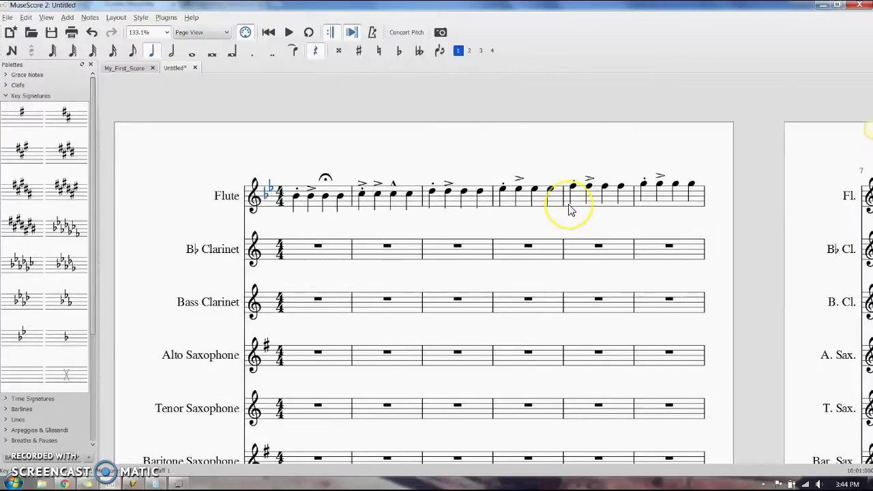
{"action": "key", "text": "ctrl+z"}
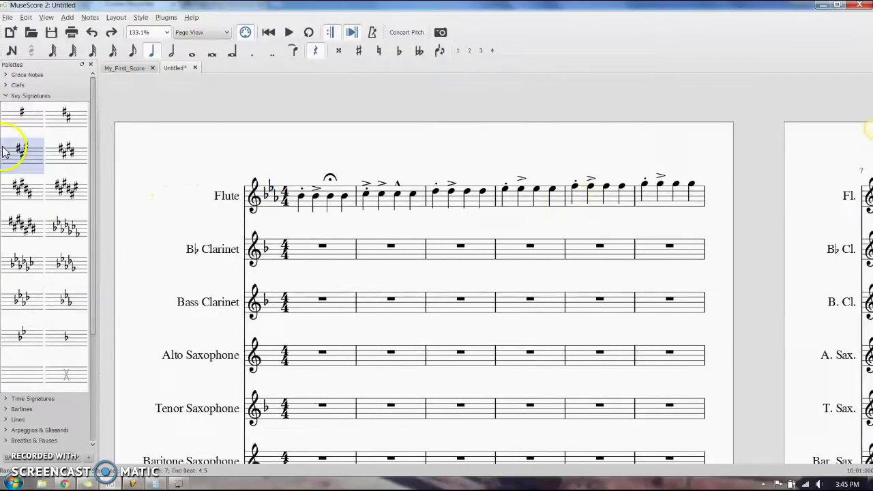
{"action": "mouse_move", "coordinate": [68, 120]}
{"action": "left_mouse_down"}
{"action": "mouse_move", "coordinate": [278, 195]}
{"action": "mouse_move", "coordinate": [271, 198]}
{"action": "left_mouse_up"}
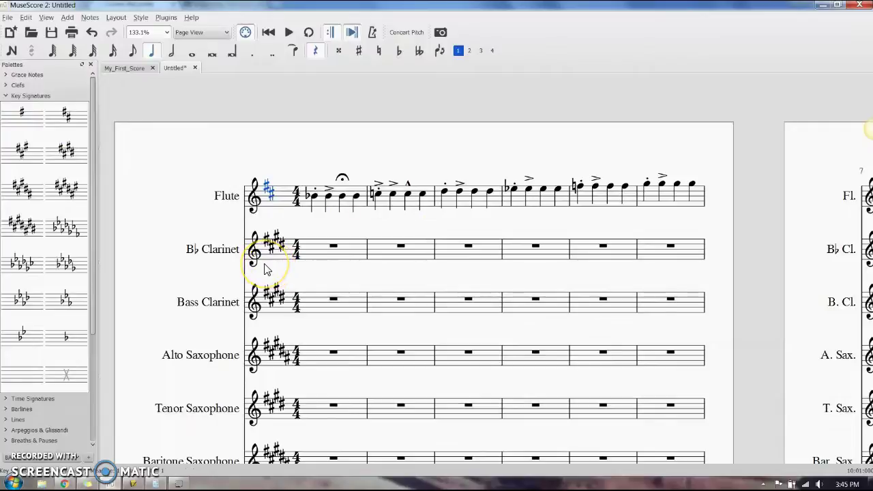
{"action": "key", "text": "ctrl+z"}
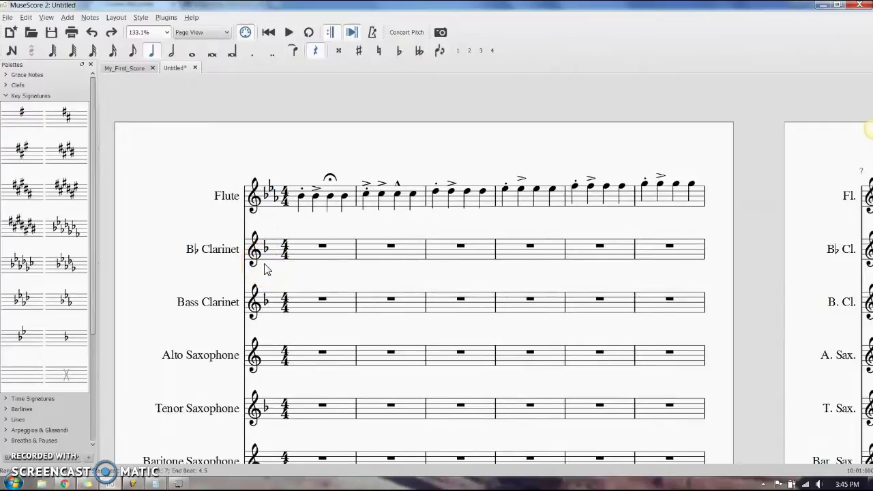
Add an acciaccatura before the first Flute note of measure 2
{"action": "left_click", "coordinate": [34, 96]}
{"action": "left_click", "coordinate": [17, 86]}
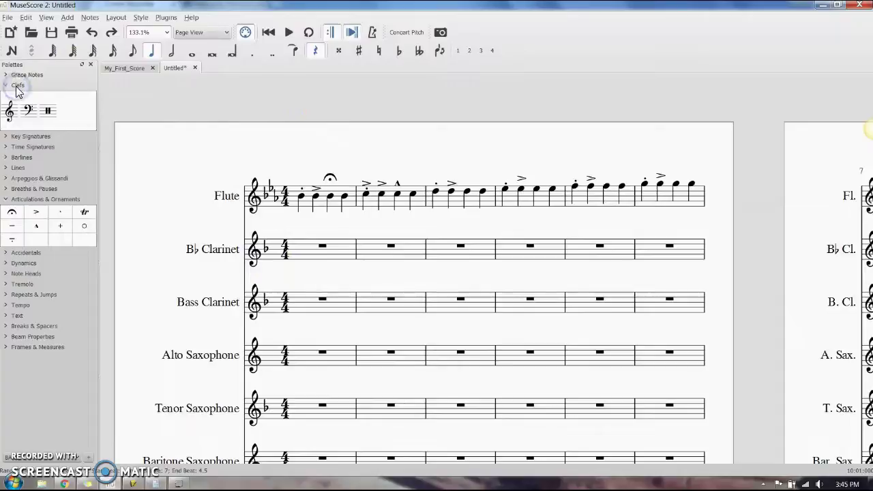
{"action": "left_click", "coordinate": [17, 88]}
{"action": "left_click", "coordinate": [14, 76]}
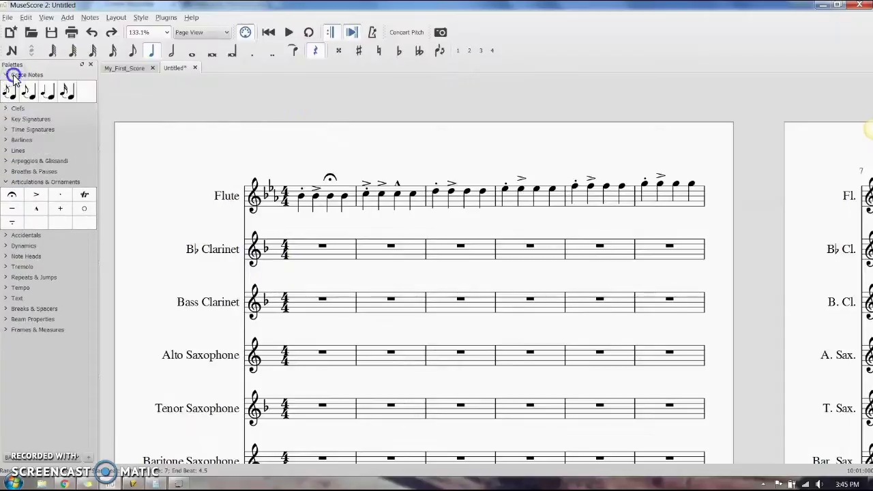
{"action": "left_click", "coordinate": [14, 76]}
{"action": "left_click", "coordinate": [14, 75]}
{"action": "left_click", "coordinate": [367, 195]}
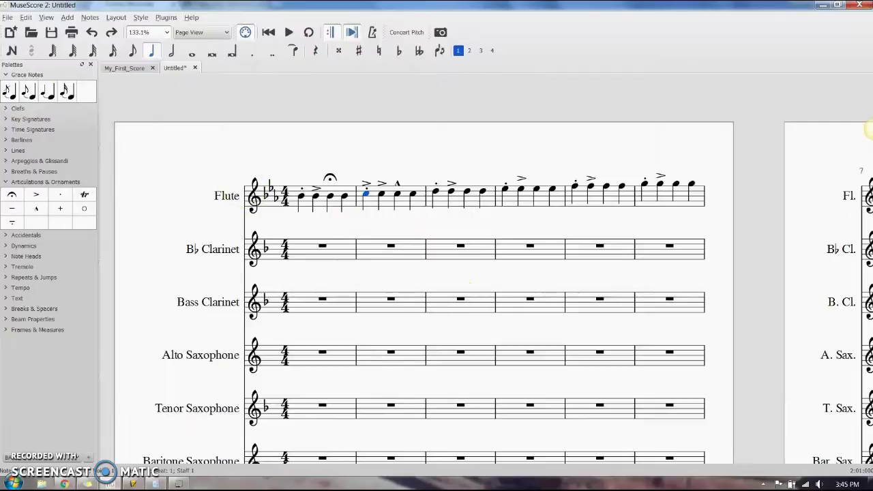
{"action": "left_click", "coordinate": [11, 94]}
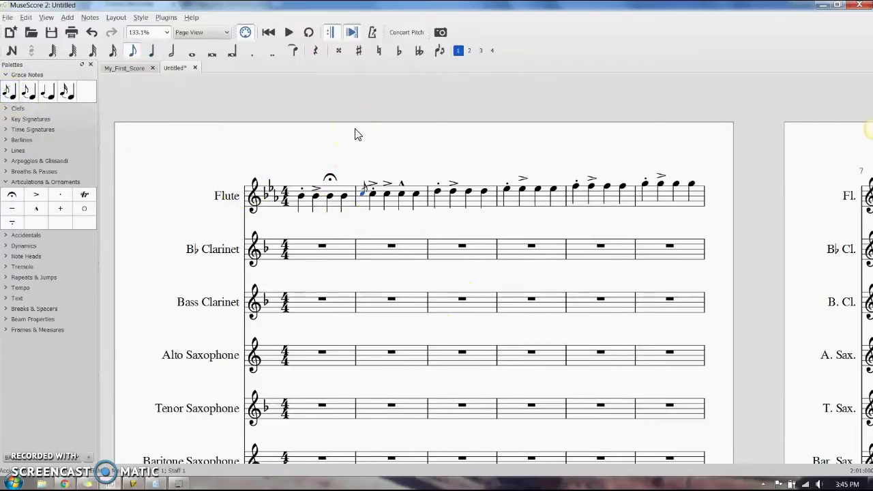
Edit the new grace note in measure 2 and leave it selected
{"action": "left_click", "coordinate": [284, 165]}
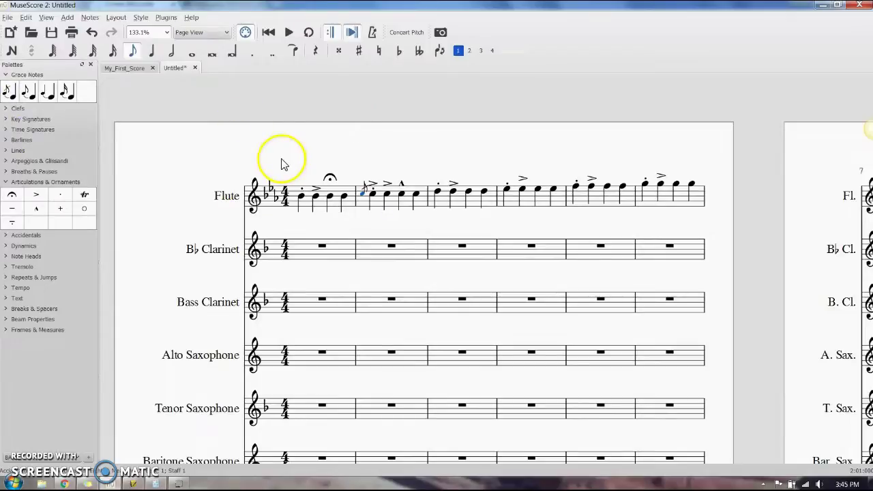
{"action": "double_click", "coordinate": [362, 195]}
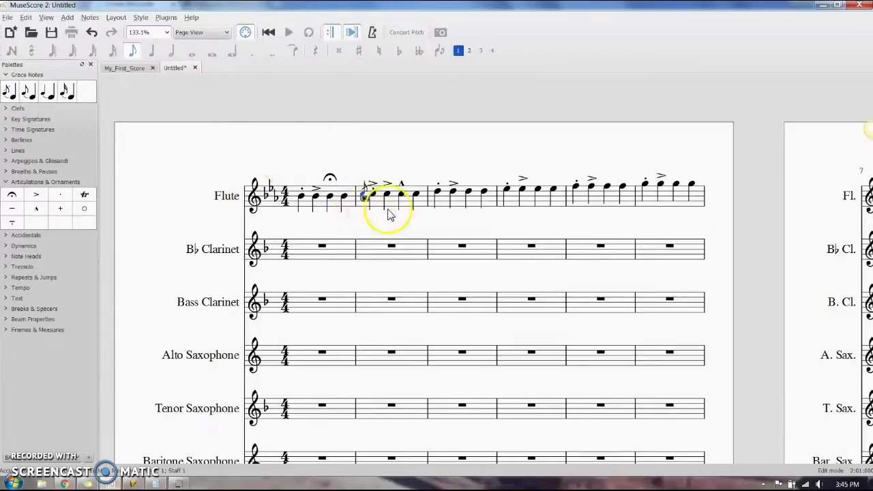
{"action": "left_click", "coordinate": [367, 242]}
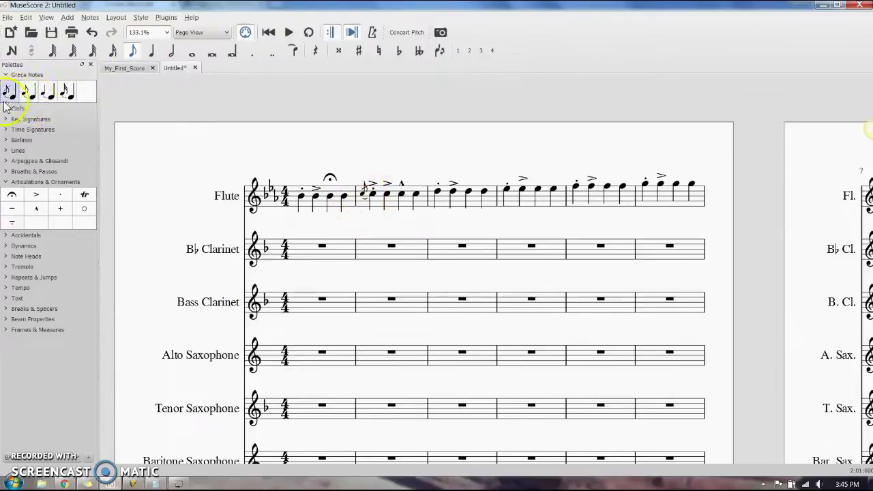
{"action": "left_click", "coordinate": [365, 199]}
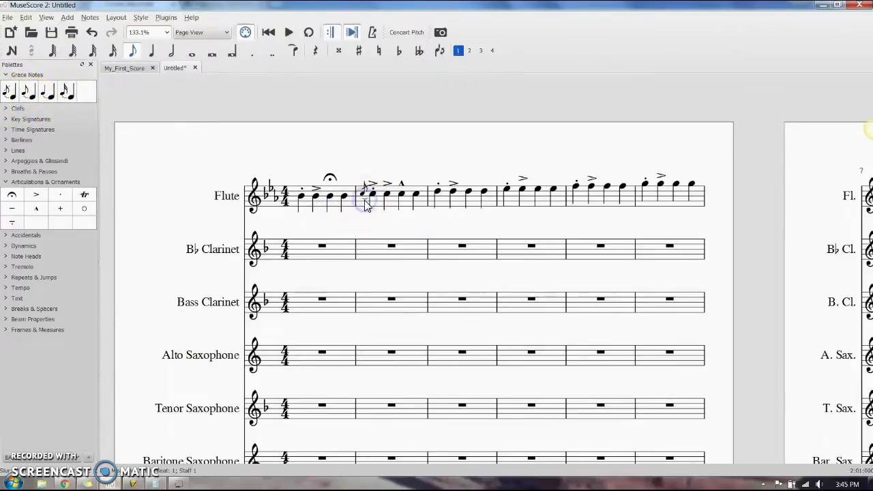
Join the last Flute note of measure 3 to measure 4's first note with a glissando
{"action": "left_click", "coordinate": [14, 76]}
{"action": "left_click", "coordinate": [19, 129]}
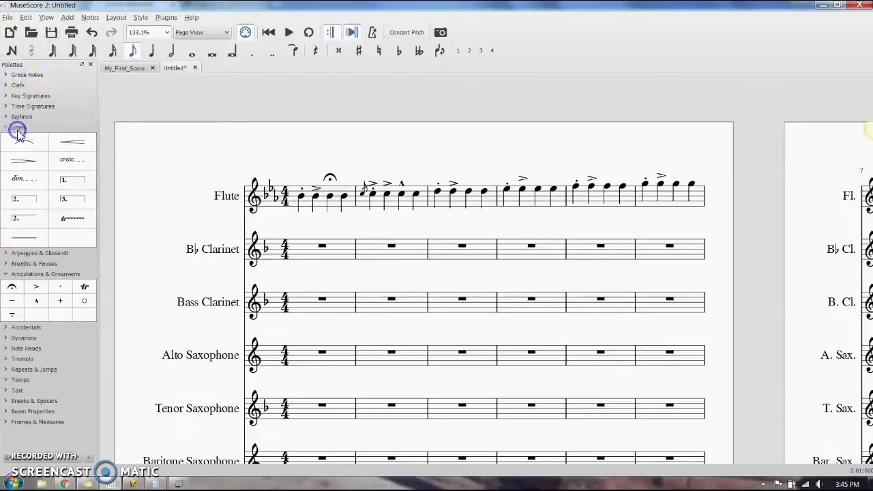
{"action": "left_click", "coordinate": [18, 129]}
{"action": "left_click", "coordinate": [19, 141]}
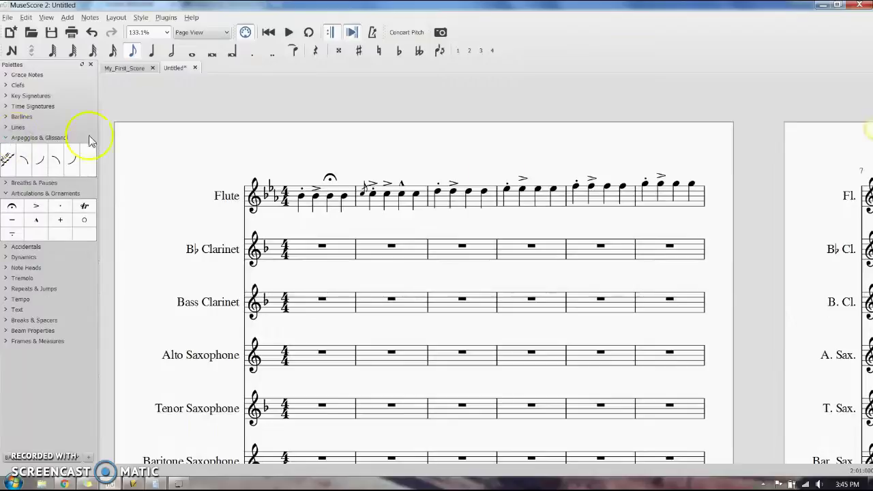
{"action": "left_click", "coordinate": [471, 193]}
{"action": "left_click", "coordinate": [505, 189], "text": "shift"}
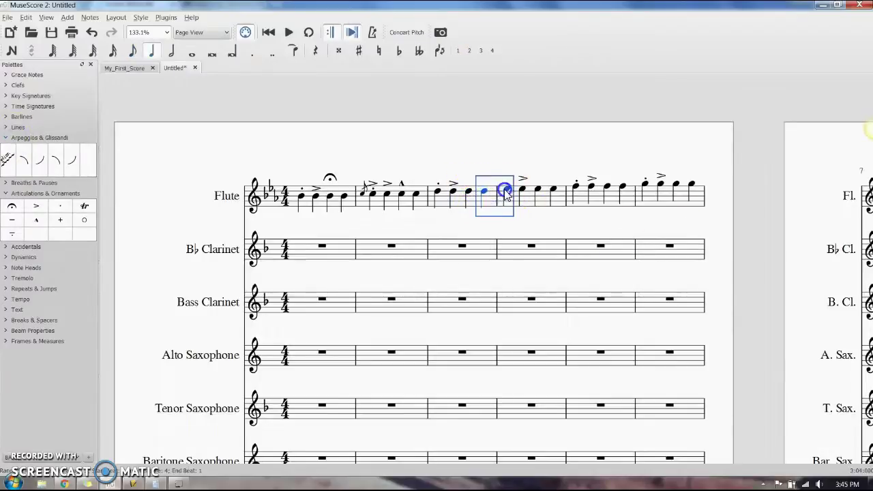
{"action": "left_click", "coordinate": [6, 161]}
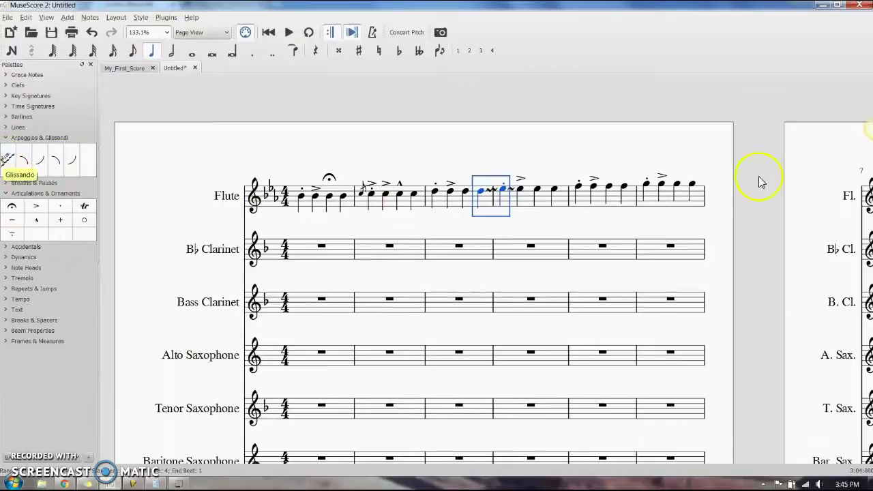
{"action": "left_click", "coordinate": [512, 191]}
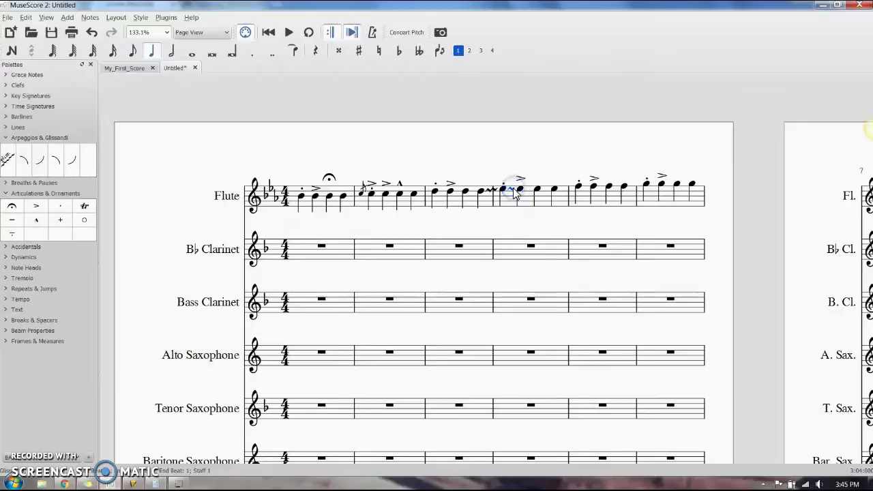
Add a glissando from a note in Flute measure 4 to the next note
{"action": "left_click", "coordinate": [497, 190]}
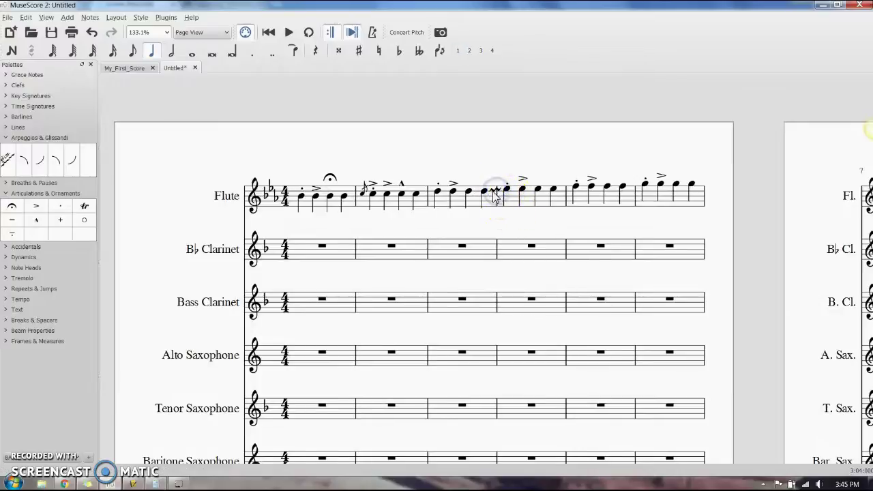
{"action": "left_click", "coordinate": [494, 191]}
{"action": "left_click", "coordinate": [529, 206]}
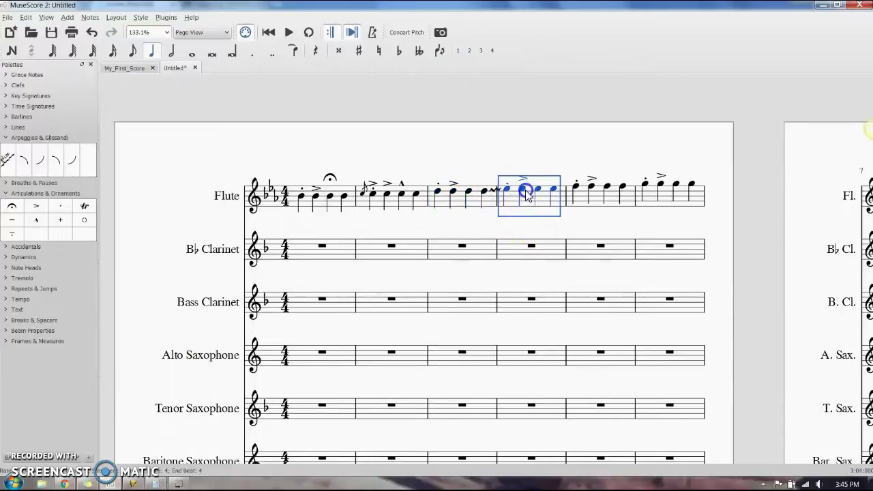
{"action": "left_click", "coordinate": [525, 192]}
{"action": "double_click", "coordinate": [8, 159]}
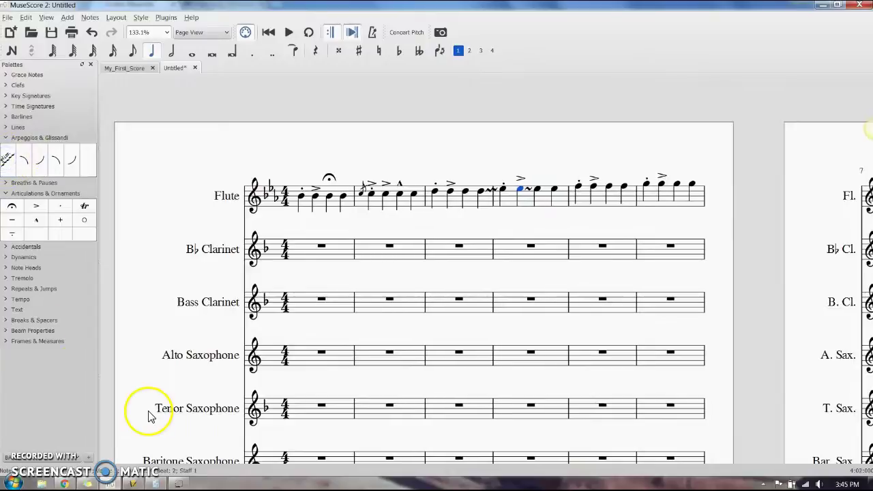
Place a breath mark after Flute measure 4
{"action": "left_click", "coordinate": [10, 139]}
{"action": "left_click", "coordinate": [12, 148]}
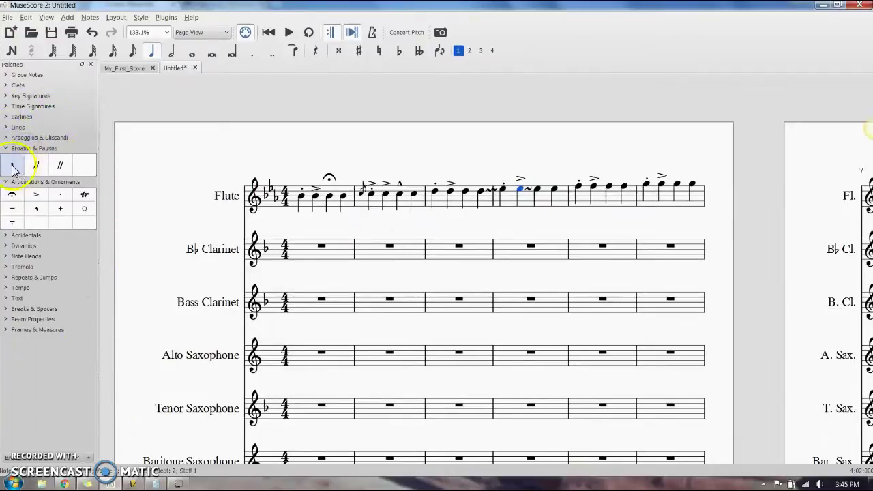
{"action": "left_click_drag", "start_coordinate": [12, 168], "coordinate": [553, 192]}
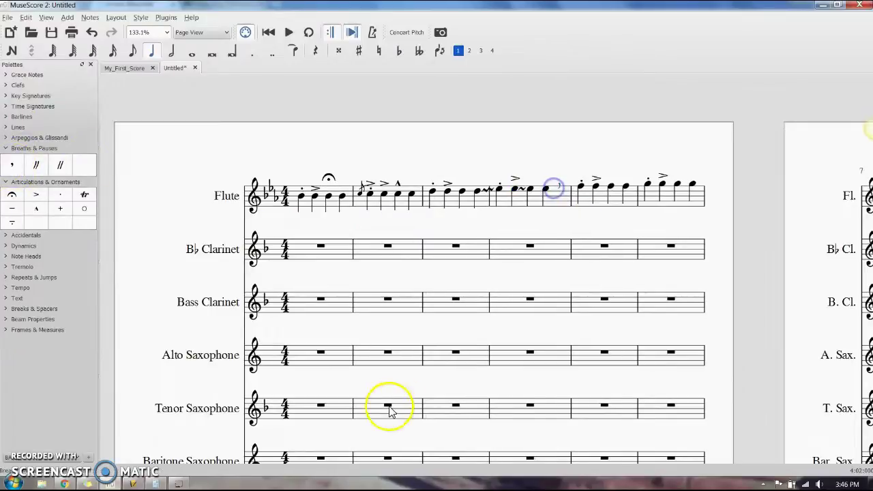
{"action": "left_click", "coordinate": [30, 149]}
Sharpen measure 3's first note and flatten the last note of measure 4
{"action": "left_click", "coordinate": [25, 159]}
{"action": "left_click", "coordinate": [26, 169]}
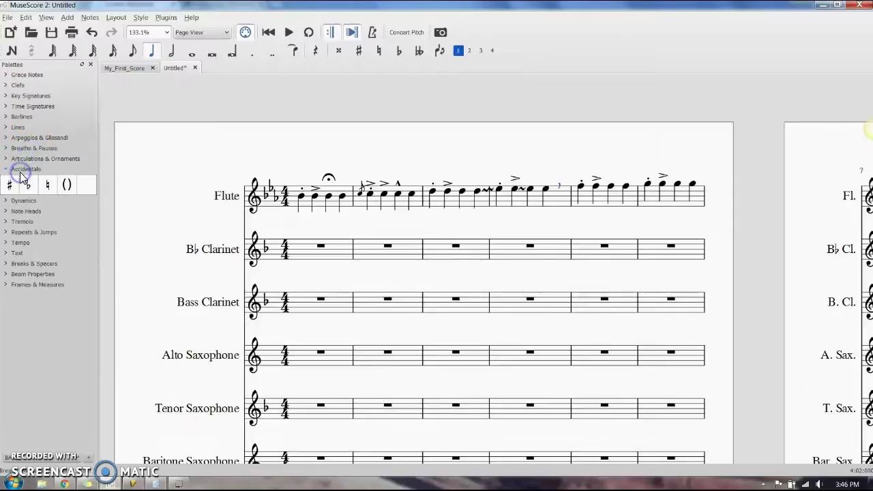
{"action": "left_click", "coordinate": [432, 191]}
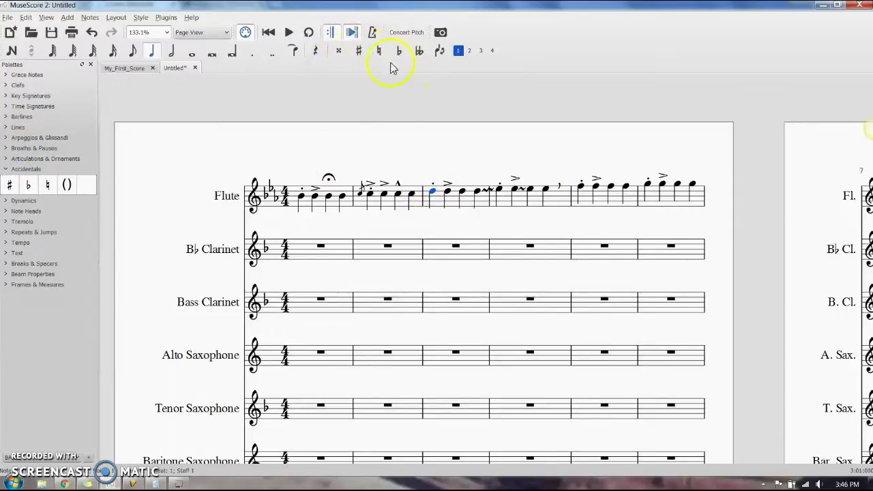
{"action": "left_click", "coordinate": [360, 51]}
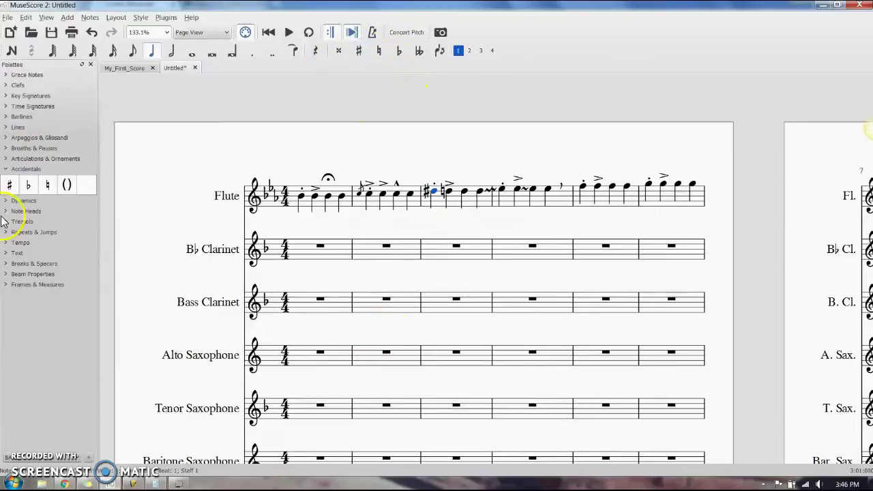
{"action": "left_click", "coordinate": [548, 189]}
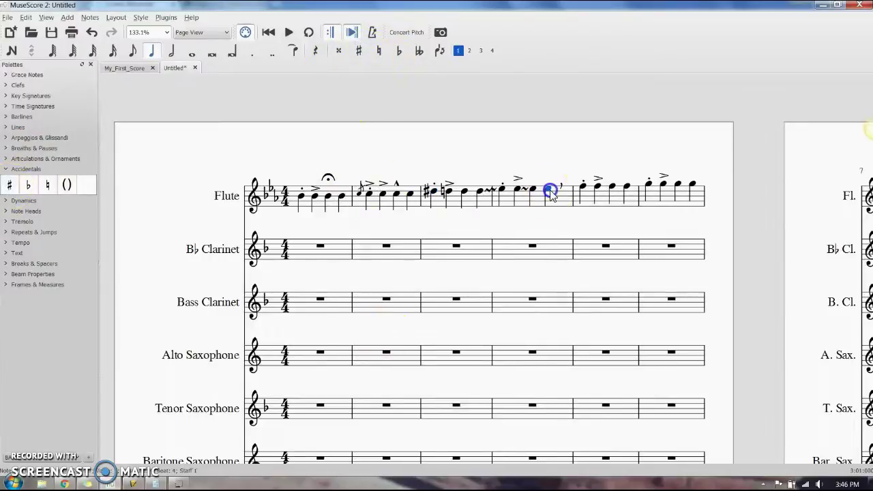
{"action": "left_click", "coordinate": [27, 186]}
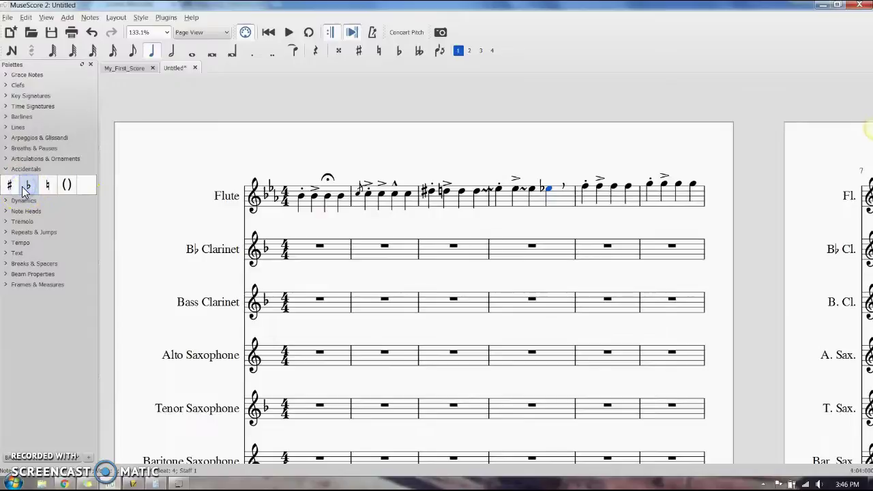
Mark the first Flute note forte
{"action": "left_click", "coordinate": [15, 169]}
{"action": "left_click", "coordinate": [14, 180]}
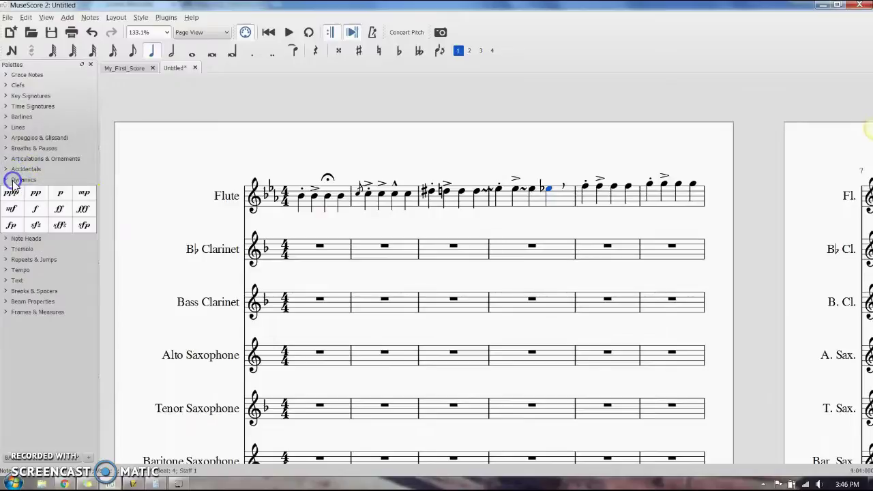
{"action": "left_click", "coordinate": [30, 214]}
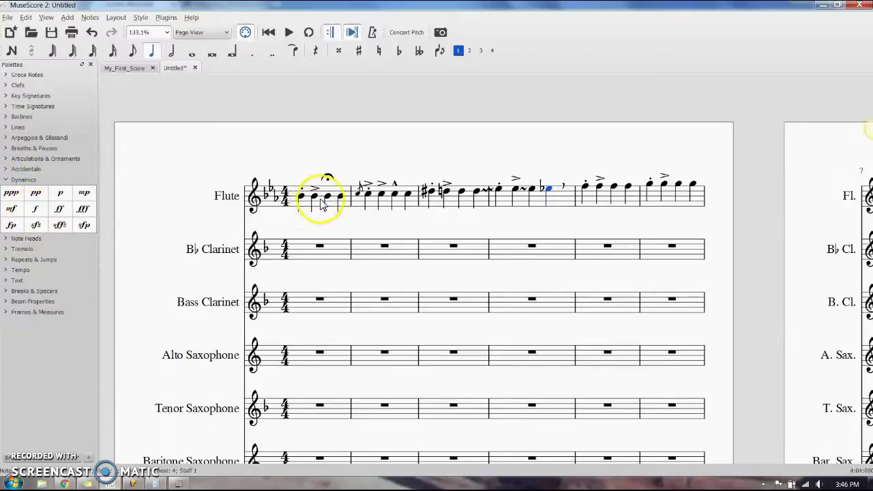
{"action": "left_click", "coordinate": [301, 196]}
{"action": "left_click", "coordinate": [58, 218]}
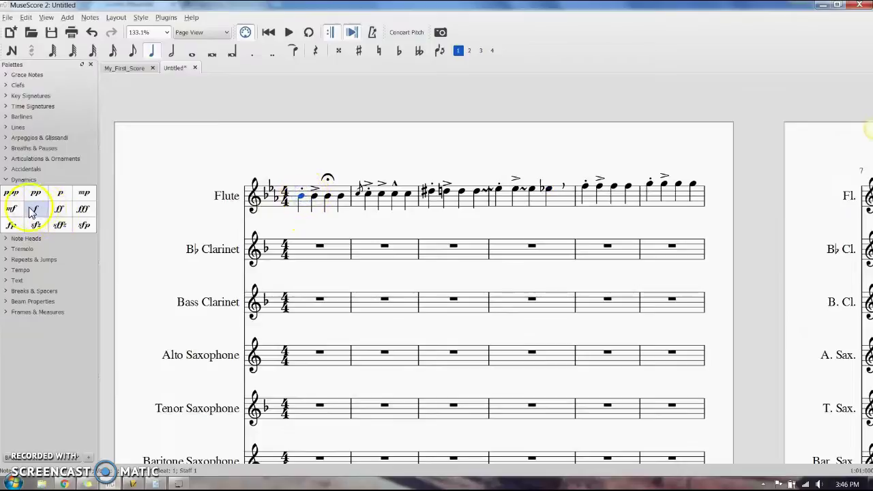
{"action": "left_click", "coordinate": [37, 212]}
{"action": "double_click", "coordinate": [37, 211]}
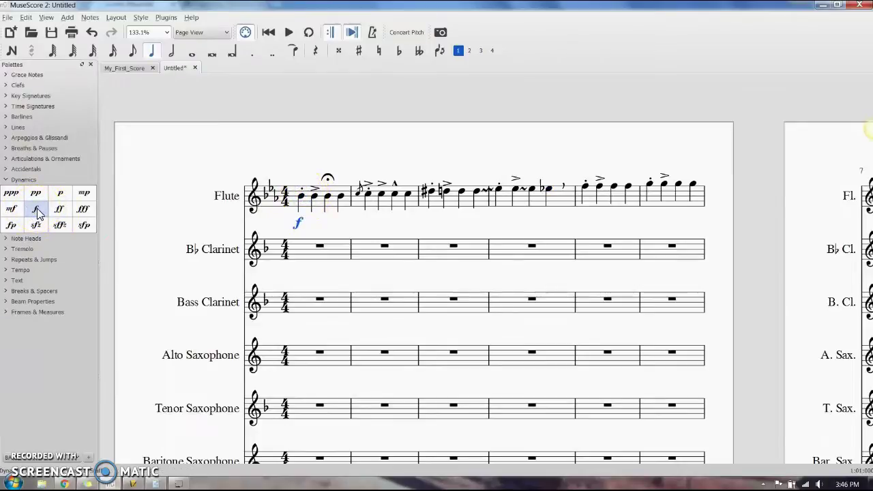
Add fortissimo under measure 2's first note, positioned below the staff
{"action": "left_click_drag", "start_coordinate": [84, 194], "coordinate": [372, 203]}
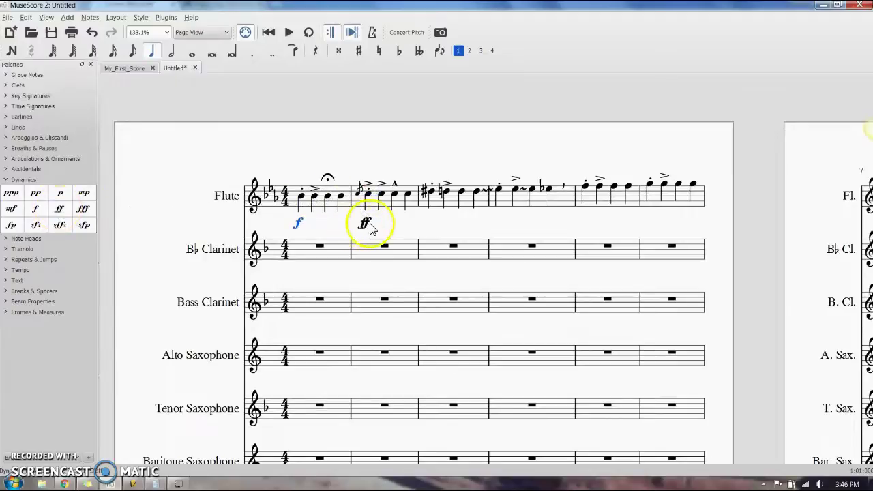
{"action": "left_click", "coordinate": [365, 225]}
{"action": "mouse_move", "coordinate": [366, 226]}
{"action": "left_mouse_down"}
{"action": "mouse_move", "coordinate": [361, 214]}
{"action": "mouse_move", "coordinate": [370, 249]}
{"action": "mouse_move", "coordinate": [352, 228]}
{"action": "left_mouse_up"}
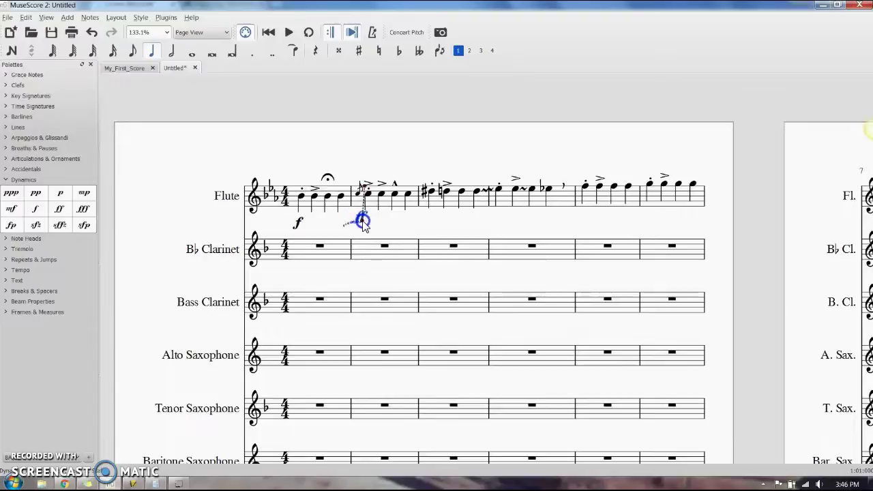
{"action": "left_click", "coordinate": [13, 179]}
Put tremolo slashes on the stem of the flatted last note in Flute measure 4
{"action": "left_click", "coordinate": [30, 191]}
{"action": "left_click", "coordinate": [32, 191]}
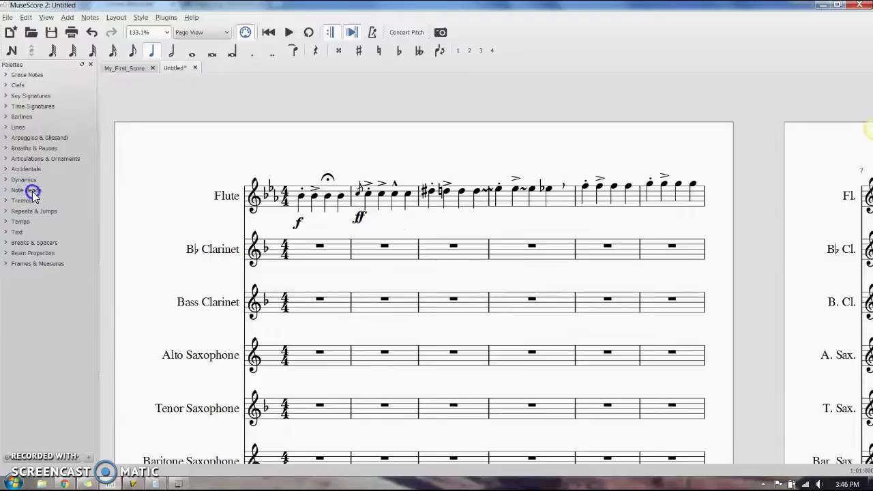
{"action": "left_click", "coordinate": [32, 191]}
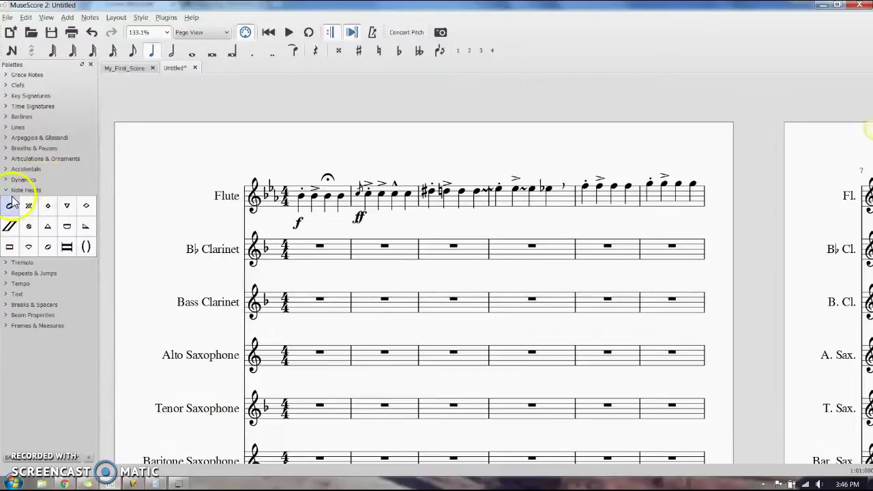
{"action": "left_click", "coordinate": [32, 191]}
{"action": "left_click", "coordinate": [30, 201]}
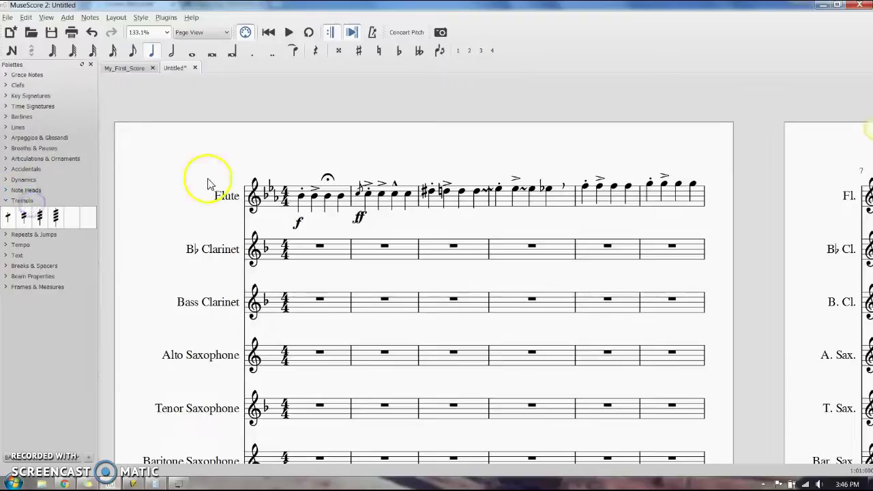
{"action": "left_click_drag", "start_coordinate": [57, 216], "coordinate": [549, 196]}
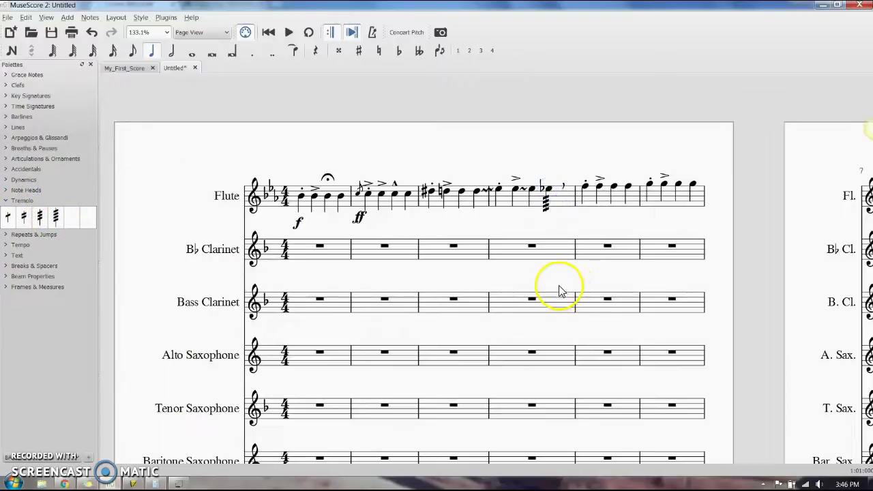
Place segno over measure 2, D.S. al Fine over 3, and coda plus D.S. al Coda over 6
{"action": "left_click", "coordinate": [34, 234]}
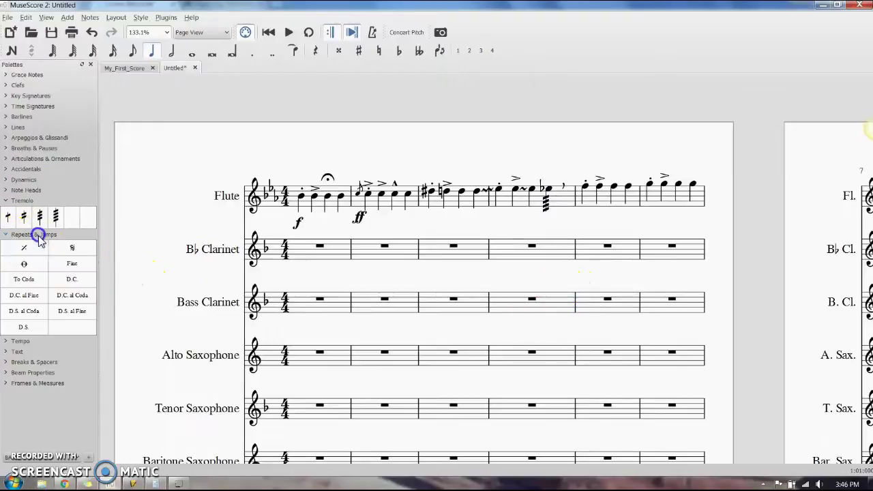
{"action": "left_click", "coordinate": [24, 201]}
{"action": "left_click_drag", "start_coordinate": [24, 240], "coordinate": [676, 200]}
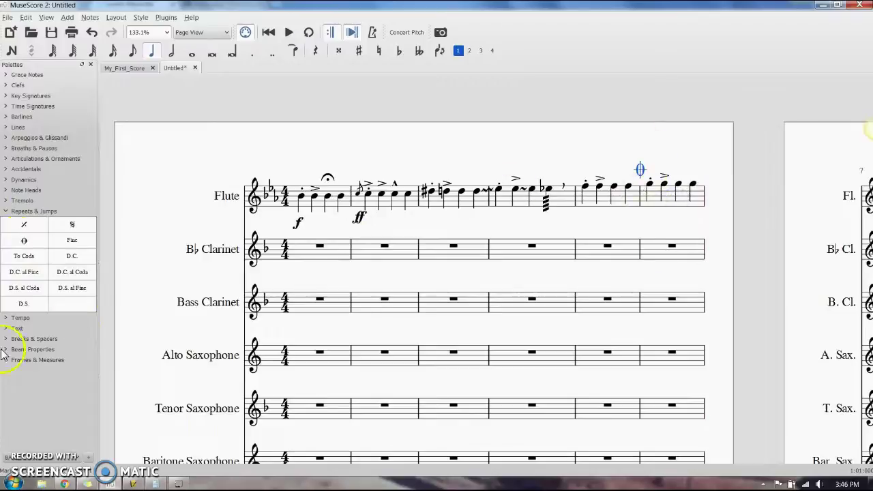
{"action": "left_click_drag", "start_coordinate": [178, 216], "coordinate": [368, 196]}
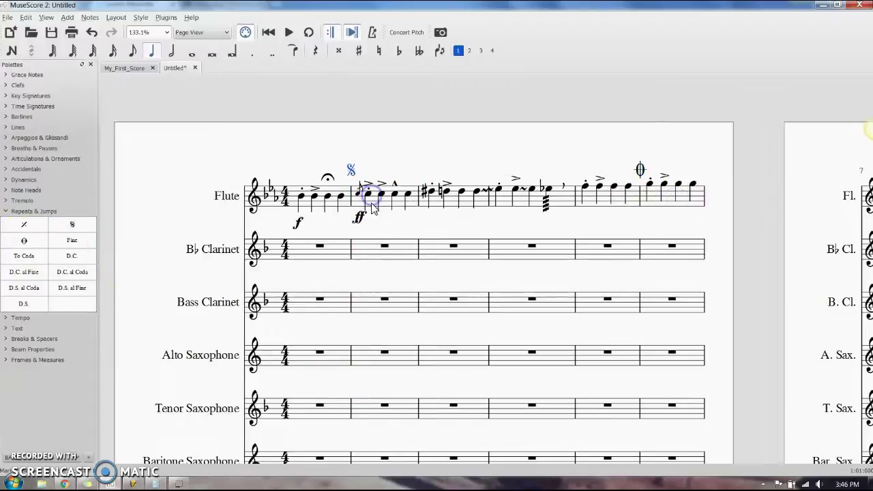
{"action": "left_click_drag", "start_coordinate": [78, 292], "coordinate": [470, 195]}
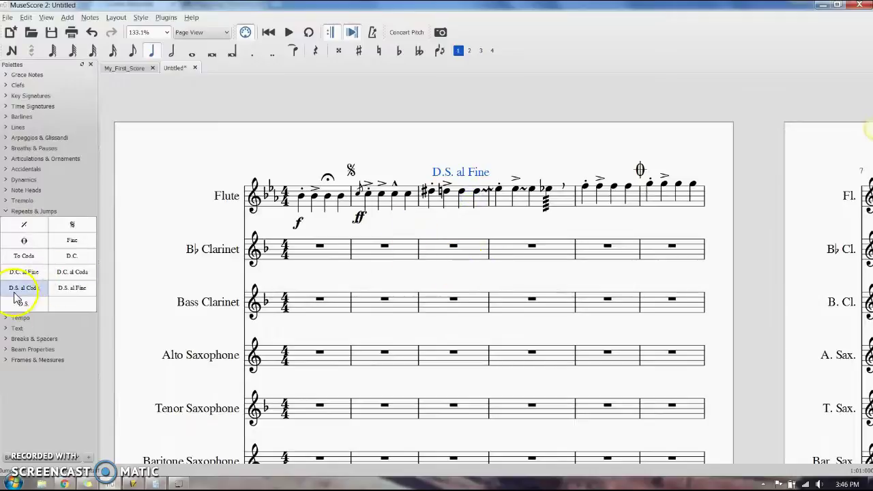
{"action": "left_click_drag", "start_coordinate": [20, 290], "coordinate": [695, 204]}
{"action": "left_click", "coordinate": [39, 212]}
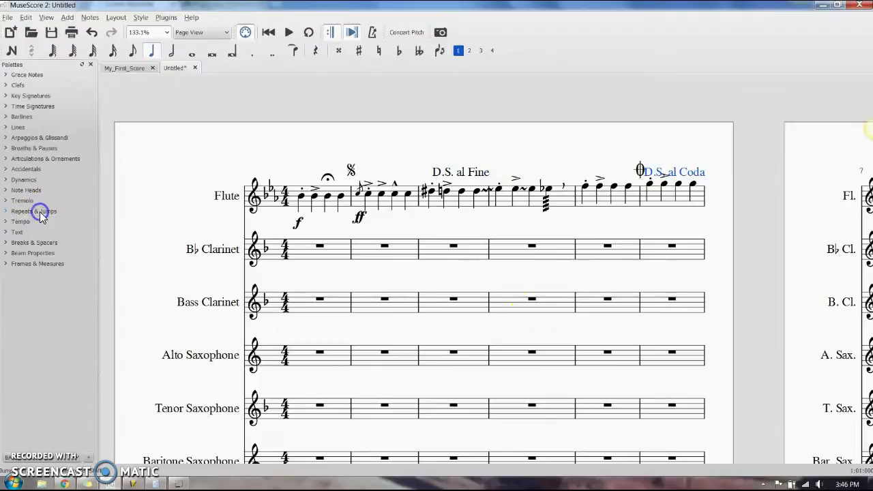
{"action": "left_click", "coordinate": [22, 223]}
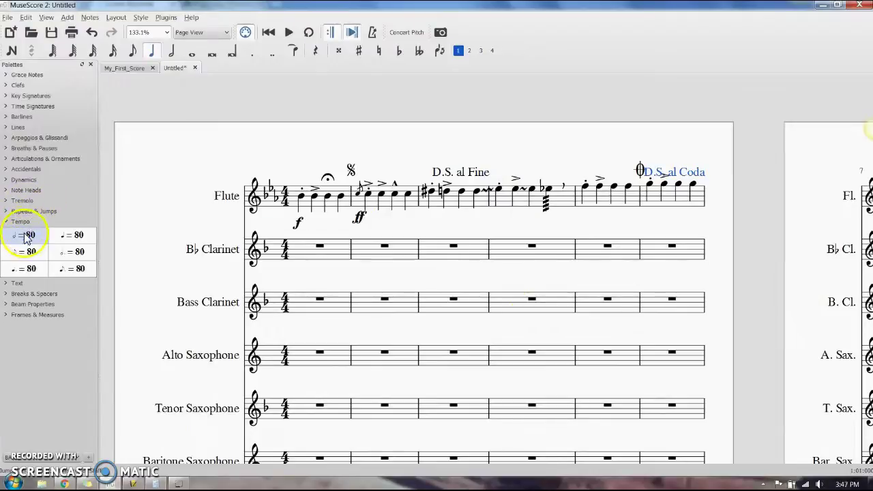
Add a ♩=80 tempo mark at measure 1 and start staff text above measure 5's second note
{"action": "left_click_drag", "start_coordinate": [27, 236], "coordinate": [304, 197]}
{"action": "left_click", "coordinate": [18, 222]}
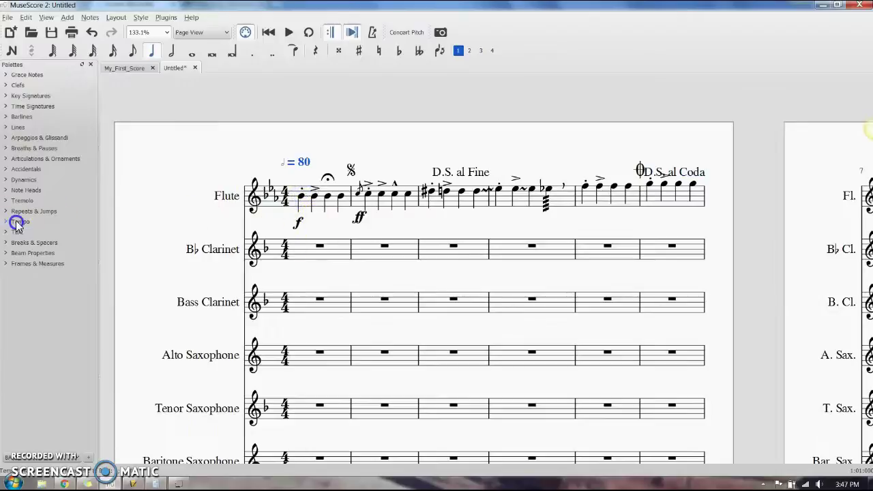
{"action": "left_click", "coordinate": [18, 232]}
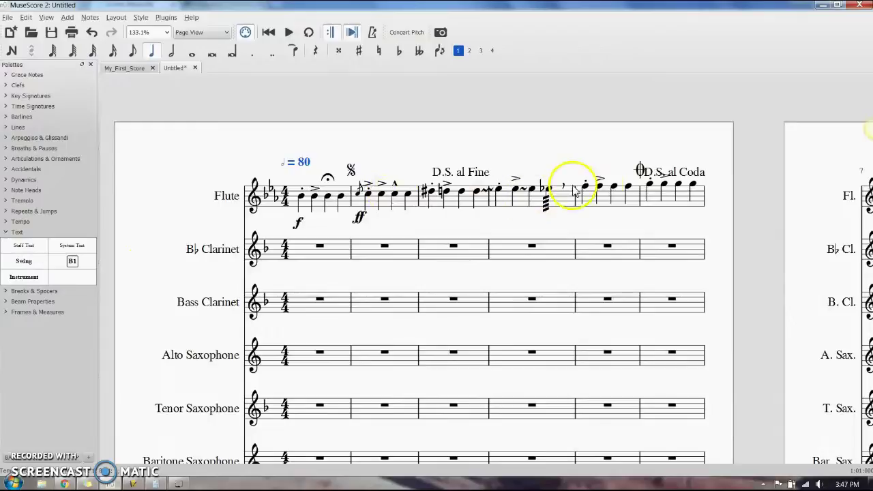
{"action": "left_click", "coordinate": [598, 188]}
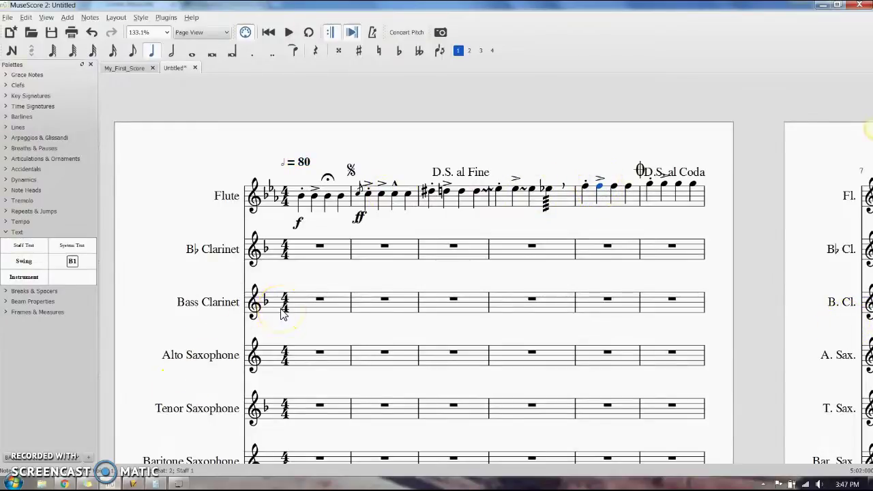
{"action": "key", "text": "ctrl+t"}
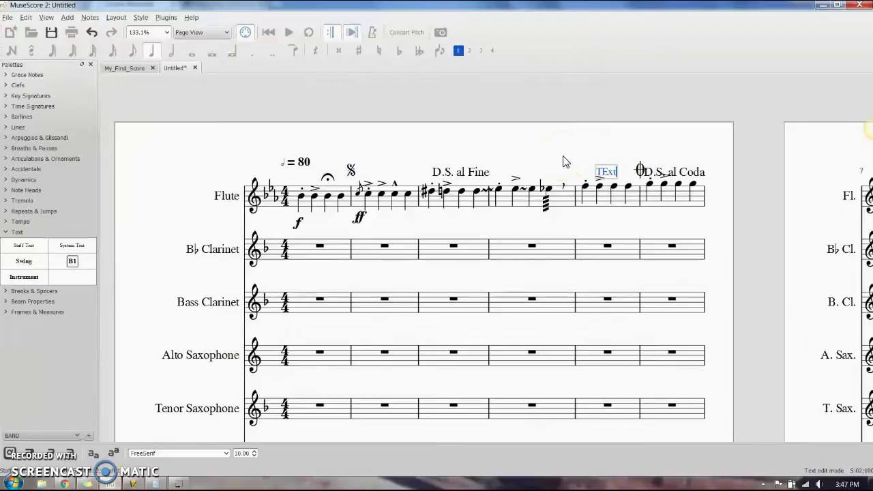
Add rehearsal marks at measures 2 and 3
{"action": "left_click", "coordinate": [383, 244]}
{"action": "left_click", "coordinate": [386, 247]}
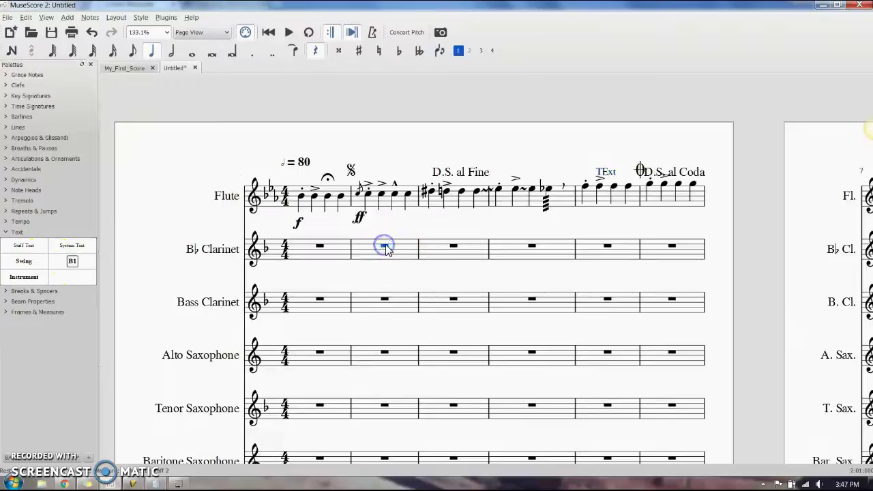
{"action": "left_click_drag", "start_coordinate": [81, 261], "coordinate": [382, 250]}
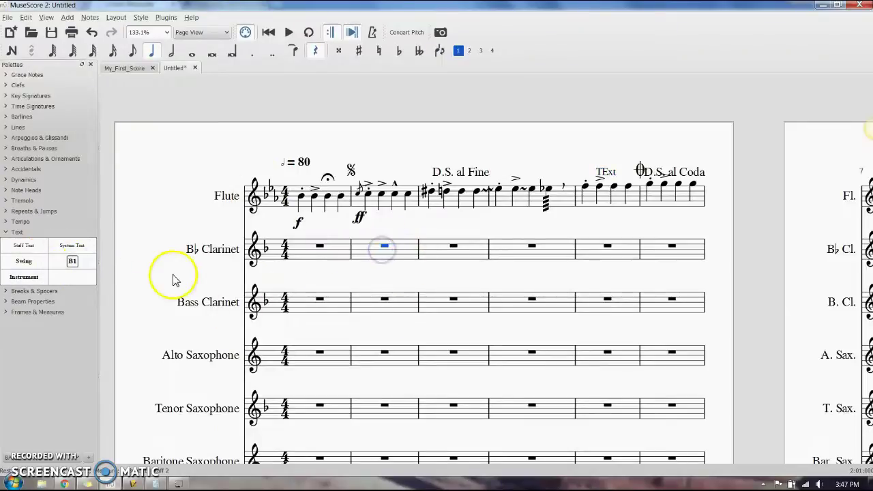
{"action": "left_click_drag", "start_coordinate": [65, 265], "coordinate": [386, 304]}
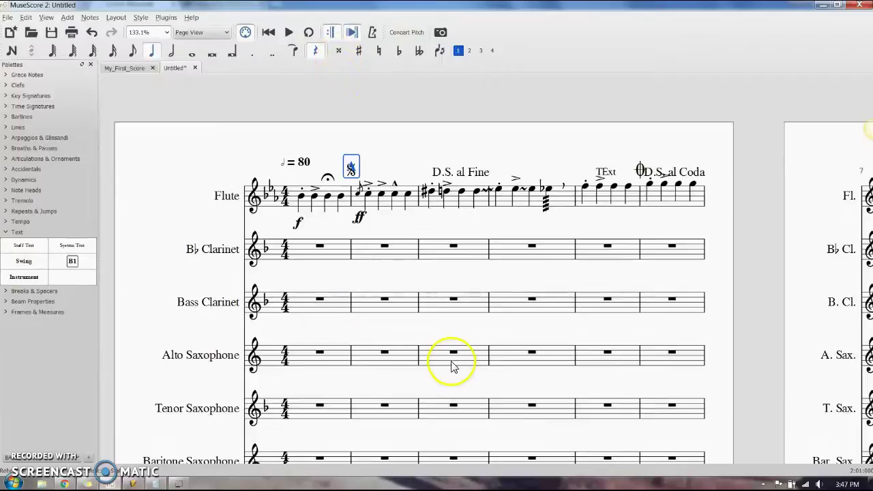
{"action": "left_click", "coordinate": [385, 353]}
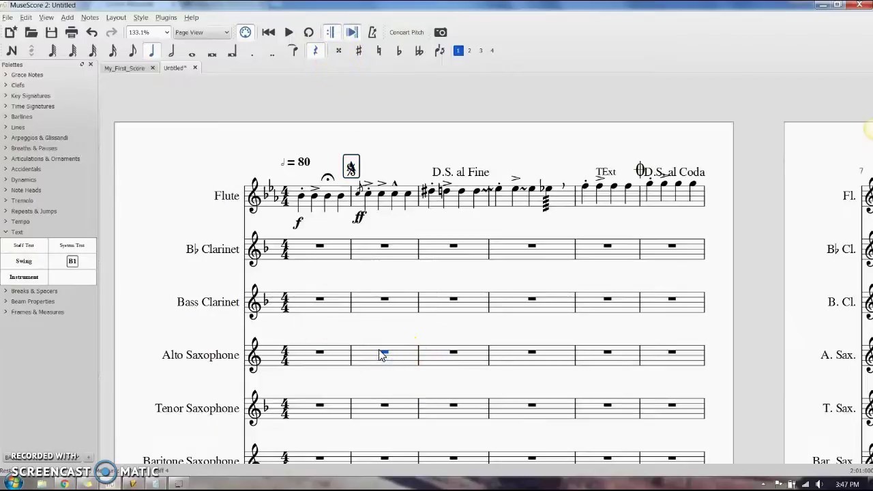
{"action": "left_click", "coordinate": [453, 407]}
{"action": "key", "text": "ctrl+shift+t"}
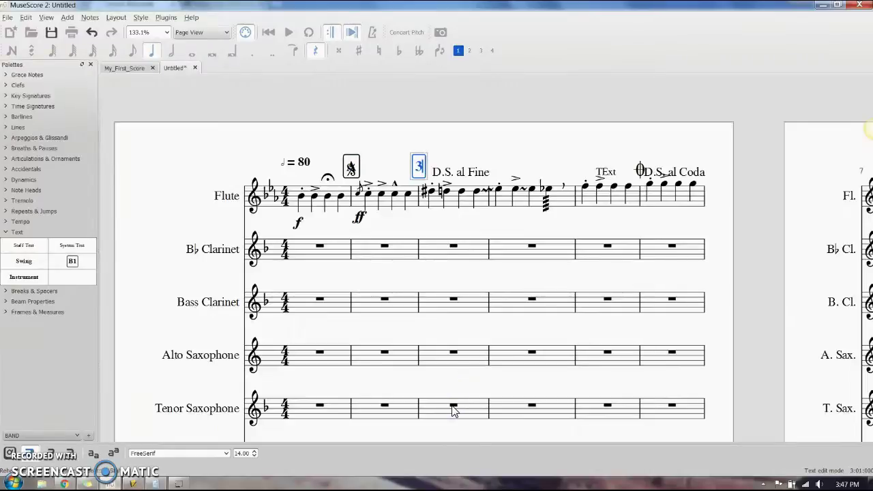
{"action": "left_click", "coordinate": [555, 143]}
Reduce rehearsal mark 3's font size through its Text Properties
{"action": "right_click", "coordinate": [420, 164]}
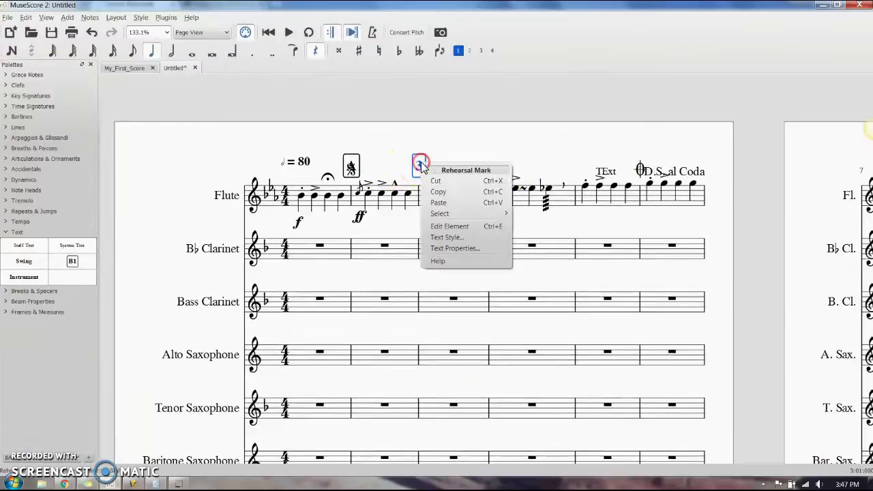
{"action": "left_click", "coordinate": [444, 249]}
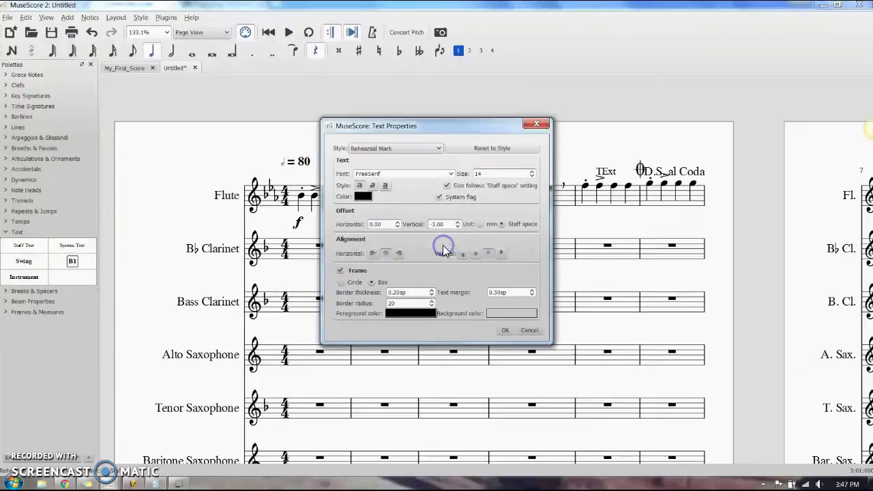
{"action": "left_click", "coordinate": [532, 175]}
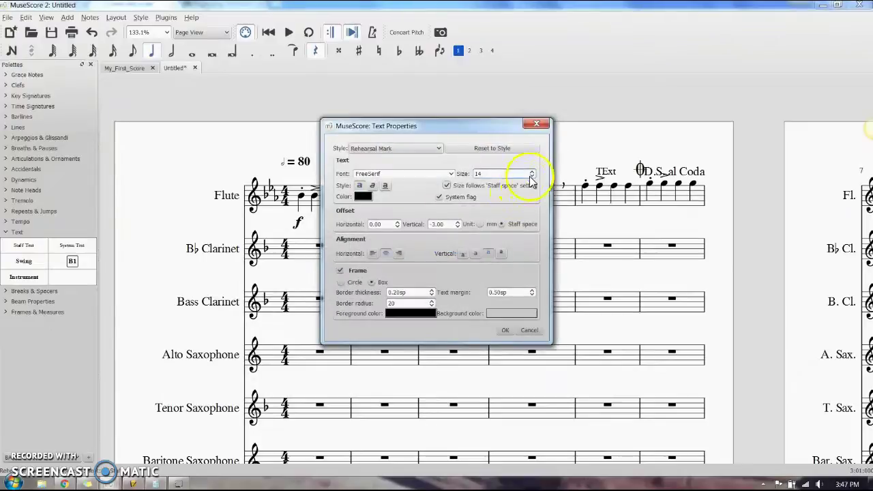
{"action": "left_click", "coordinate": [505, 331]}
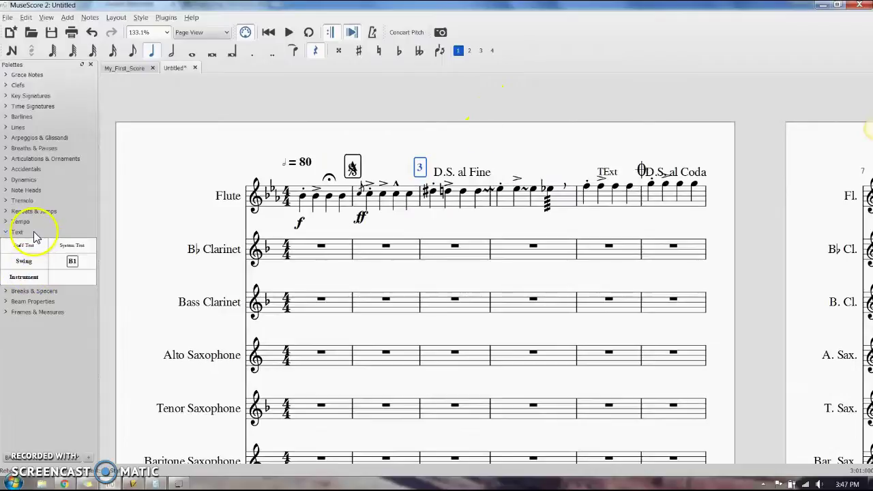
{"action": "left_click", "coordinate": [29, 231]}
{"action": "left_click", "coordinate": [36, 243]}
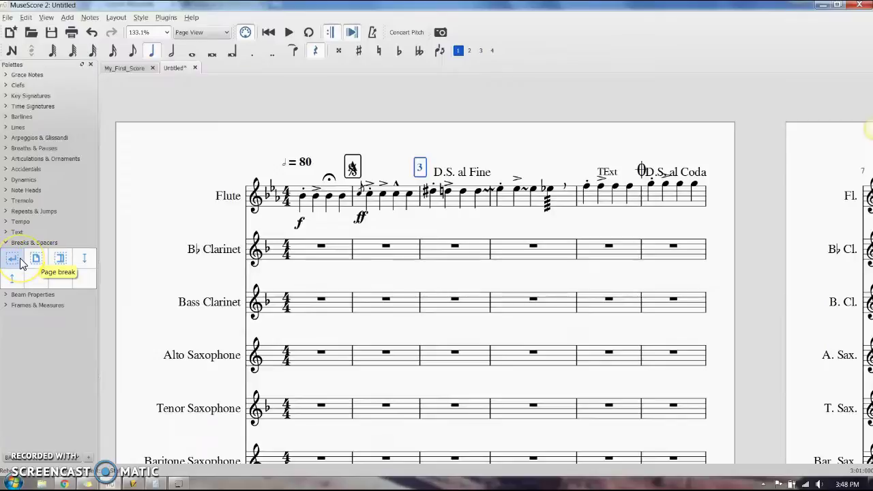
Place a staff spacer under the B♭ Clarinet's first measure and stretch it to widen the gap below
{"action": "left_click", "coordinate": [38, 258]}
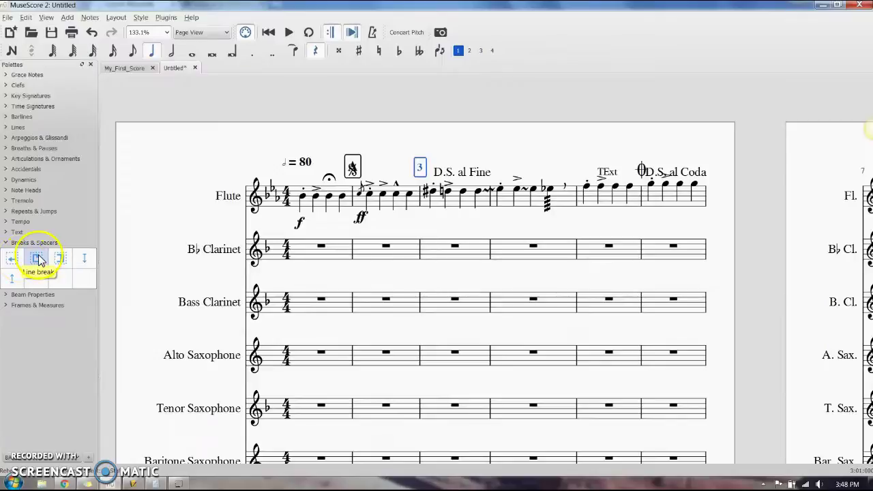
{"action": "left_click", "coordinate": [61, 258]}
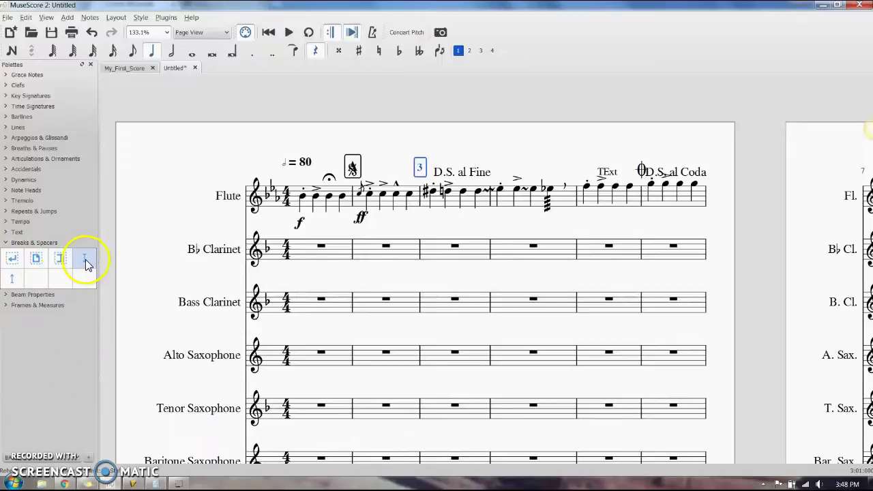
{"action": "left_click_drag", "start_coordinate": [86, 264], "coordinate": [302, 254]}
{"action": "left_click_drag", "start_coordinate": [248, 262], "coordinate": [251, 289]}
{"action": "double_click", "coordinate": [251, 277]}
{"action": "left_click_drag", "start_coordinate": [11, 257], "coordinate": [597, 194]}
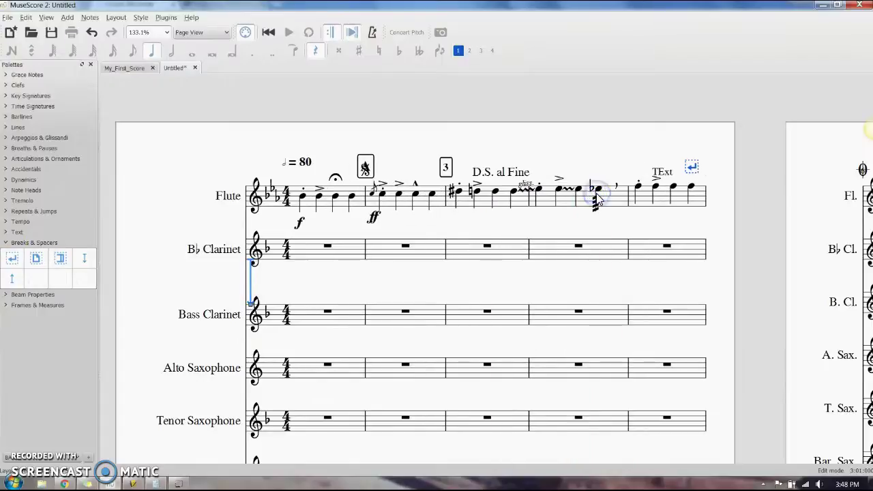
Collapse Breaks & Spacers, then expand and collapse the Beam Properties and Frames & Measures palettes
{"action": "left_click", "coordinate": [16, 244]}
{"action": "left_click", "coordinate": [16, 254]}
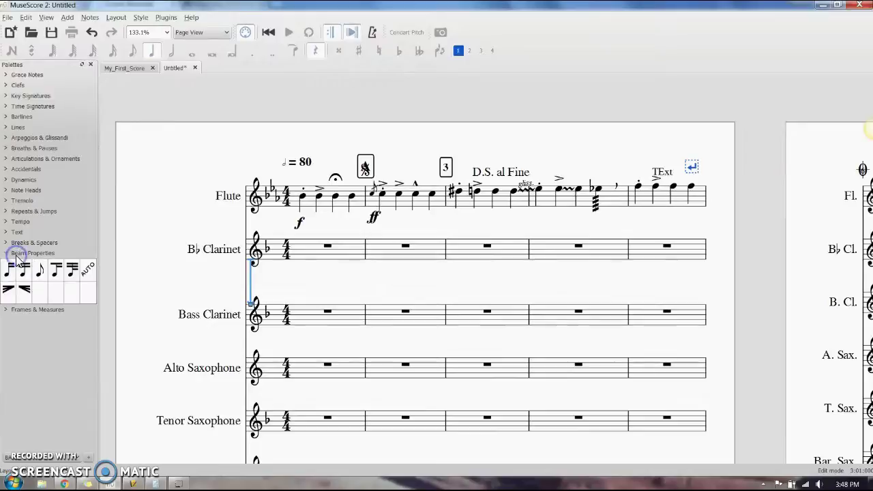
{"action": "left_click", "coordinate": [11, 256]}
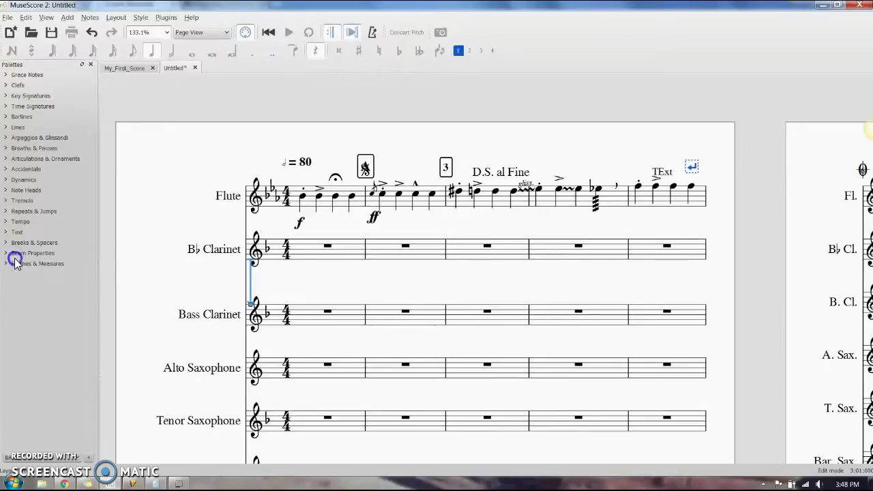
{"action": "left_click", "coordinate": [17, 265]}
{"action": "left_click", "coordinate": [17, 265]}
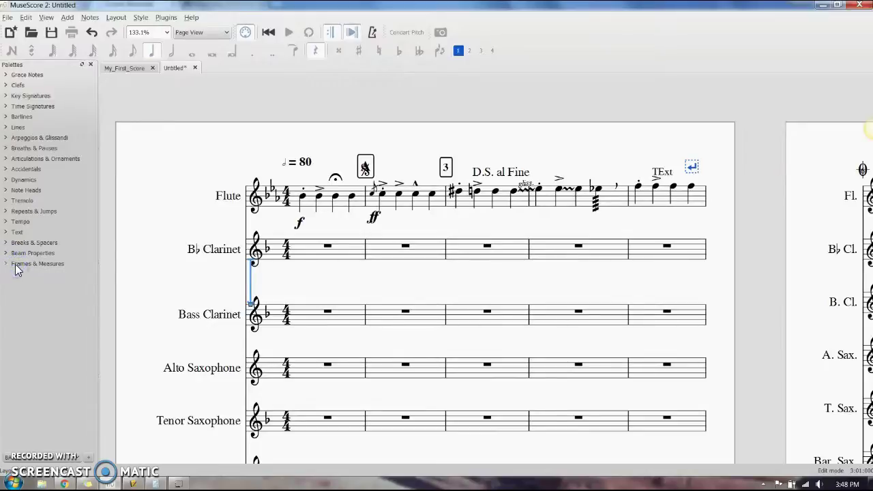